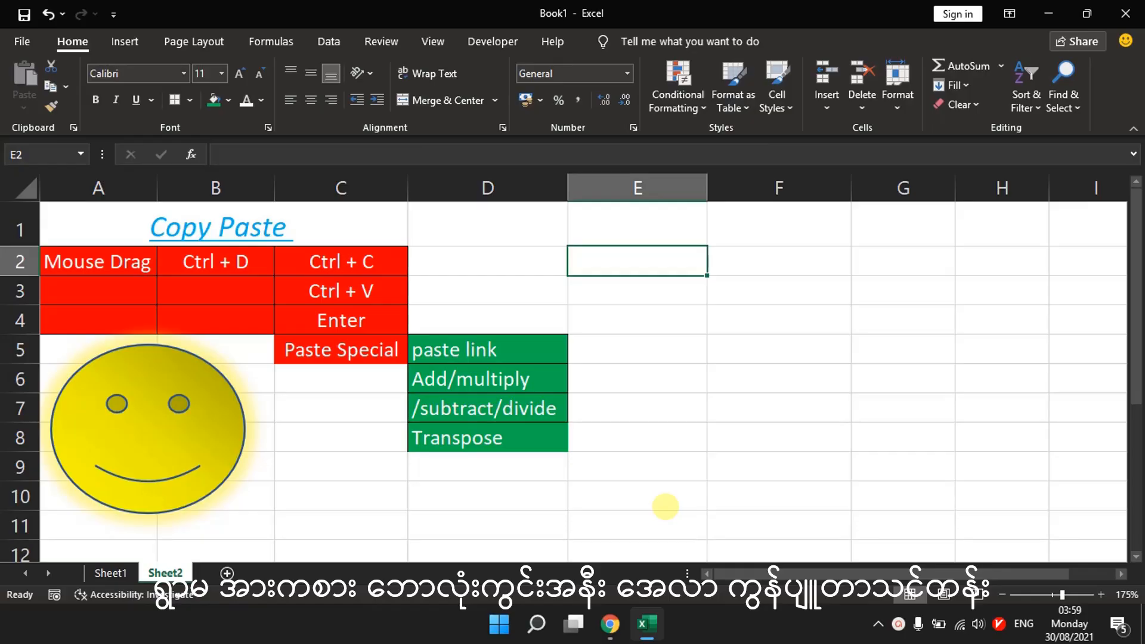
Enter a sample person's name in cell F2.
{"action": "left_click", "coordinate": [761, 269]}
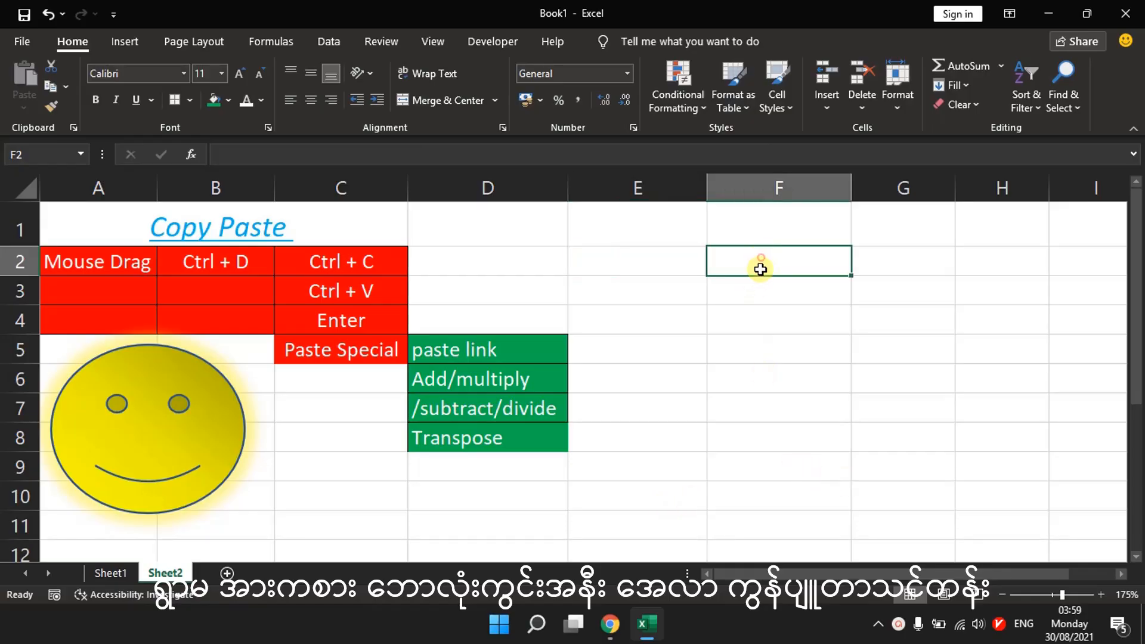
{"action": "type", "text": "Mg Mg"}
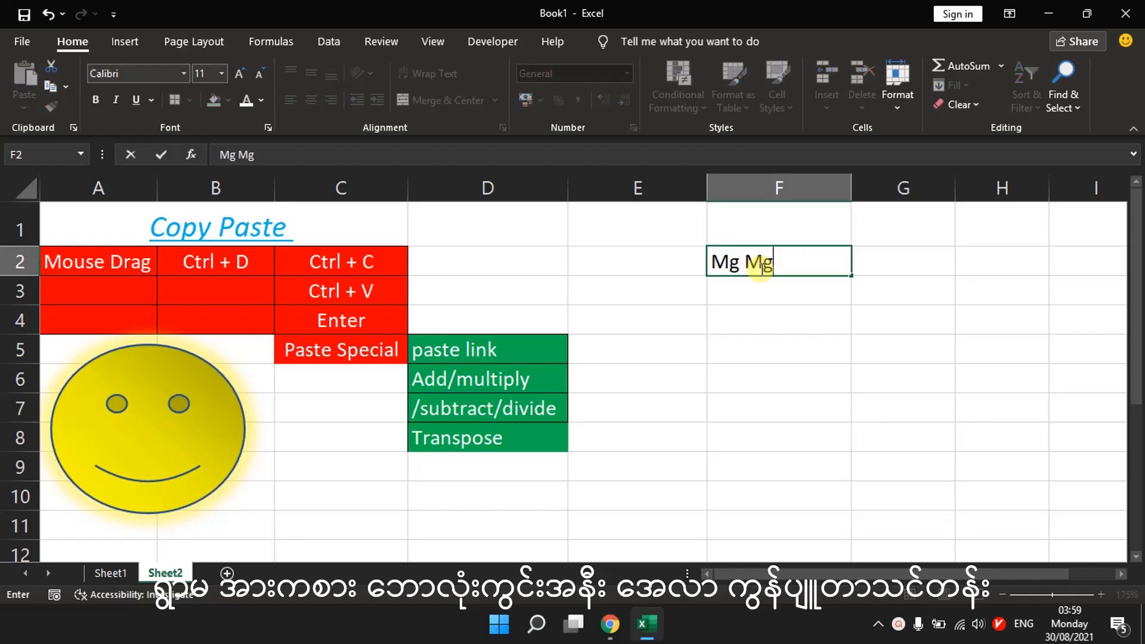
{"action": "key", "text": "Return"}
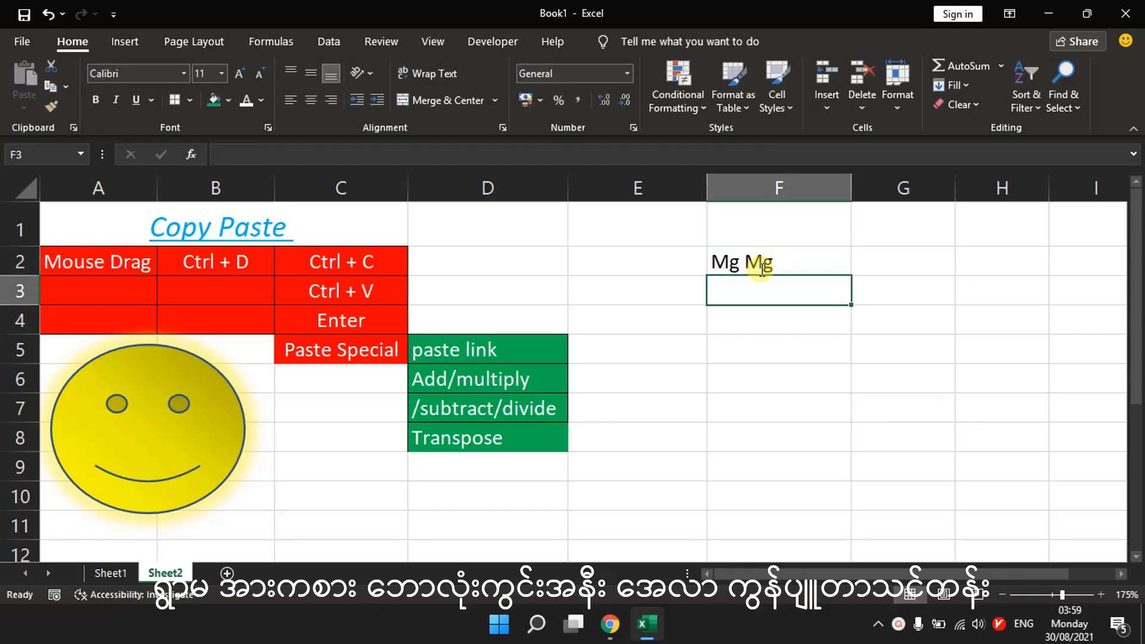
{"action": "left_click", "coordinate": [778, 265]}
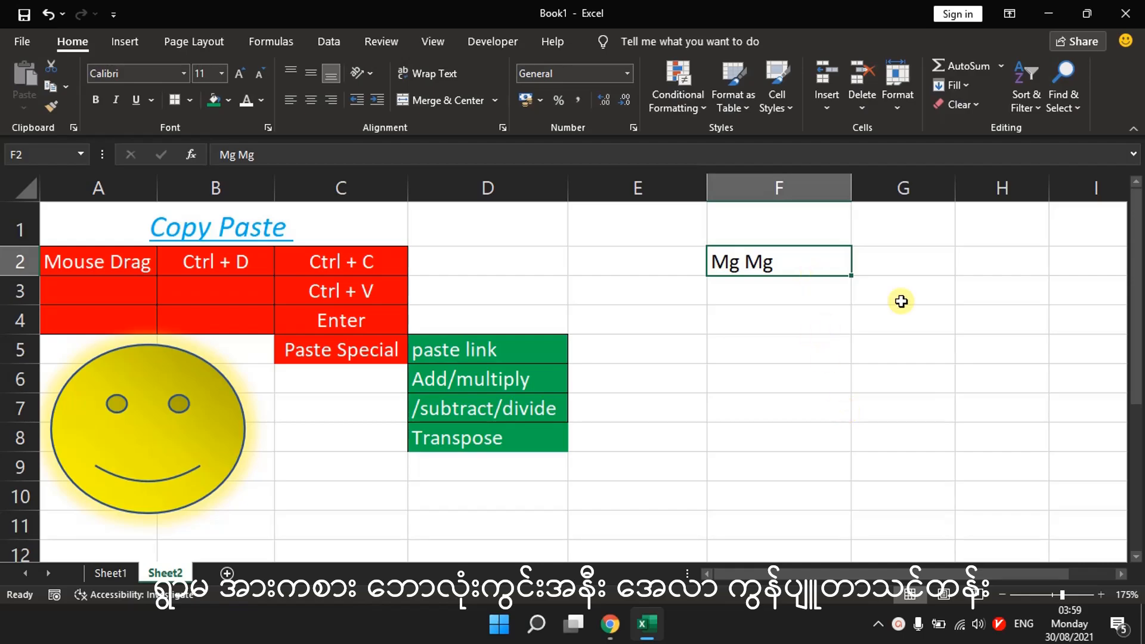
Copy the name in F2 into G2 with the regular paste option and clear G2 again.
{"action": "left_click", "coordinate": [939, 256]}
{"action": "left_click", "coordinate": [822, 261]}
{"action": "left_click", "coordinate": [875, 261]}
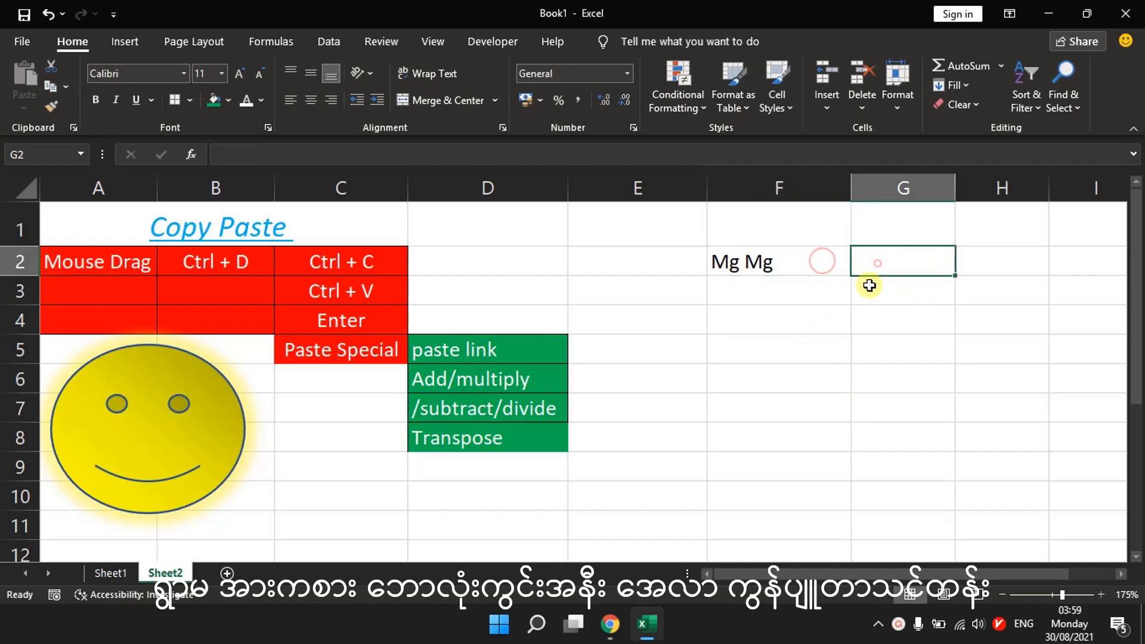
{"action": "right_click", "coordinate": [762, 258]}
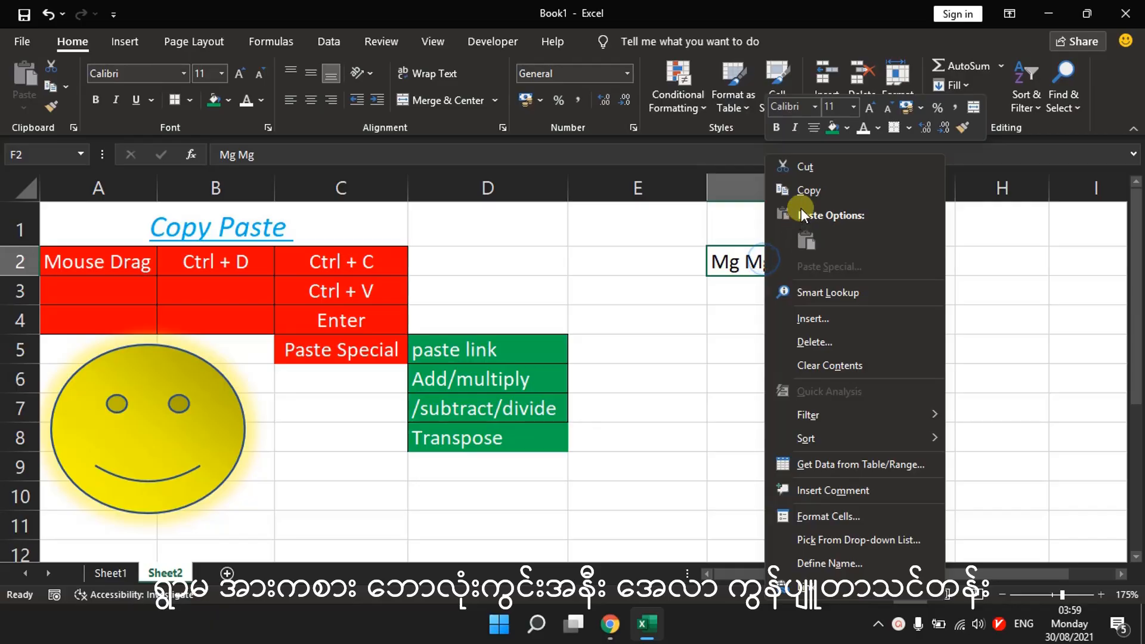
{"action": "left_click", "coordinate": [804, 191]}
{"action": "right_click", "coordinate": [896, 261]}
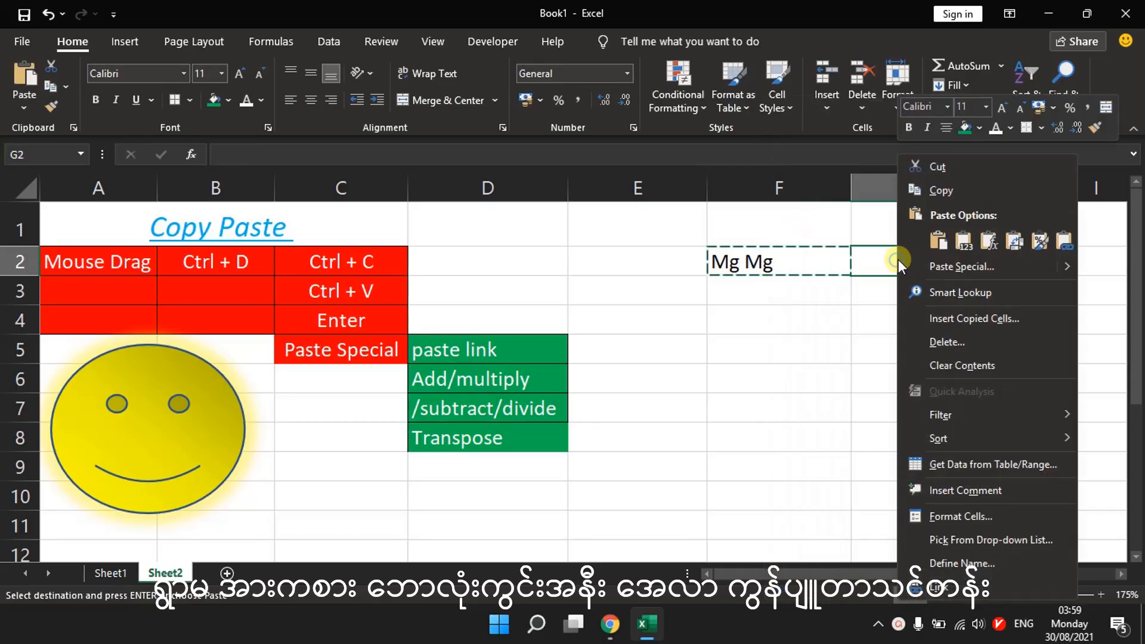
{"action": "left_click", "coordinate": [938, 240]}
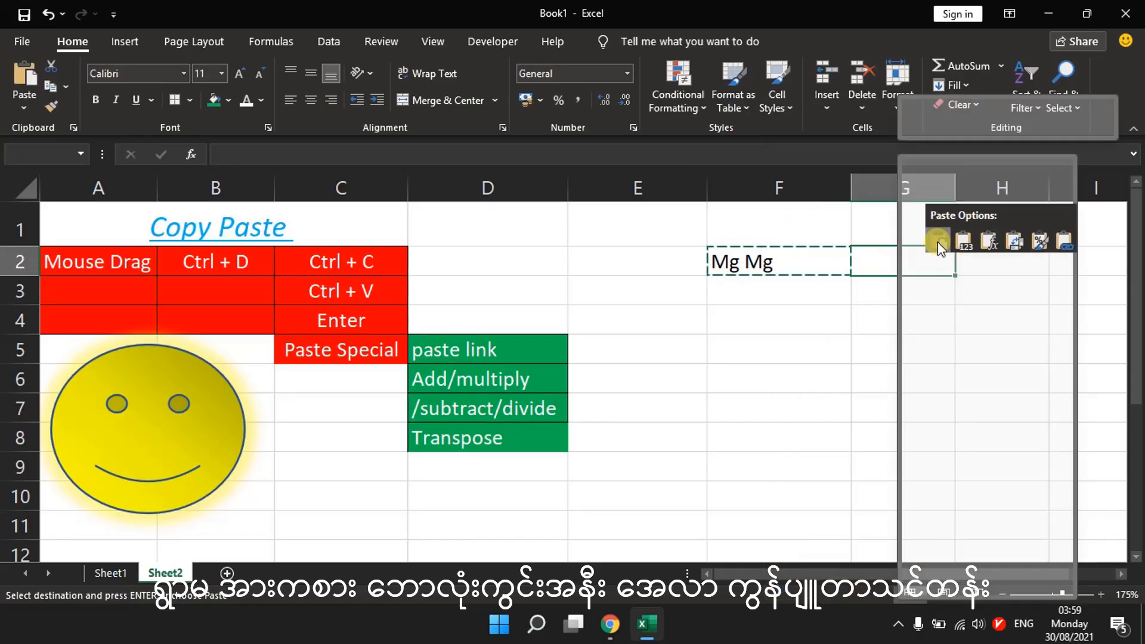
{"action": "left_click", "coordinate": [884, 261]}
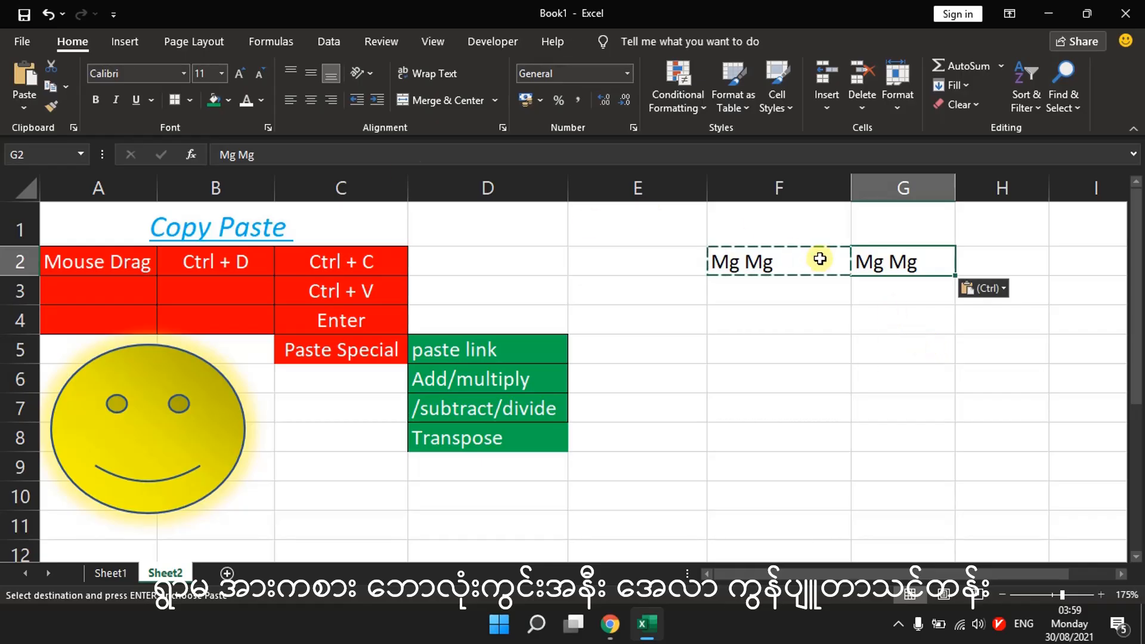
{"action": "key", "text": "Delete"}
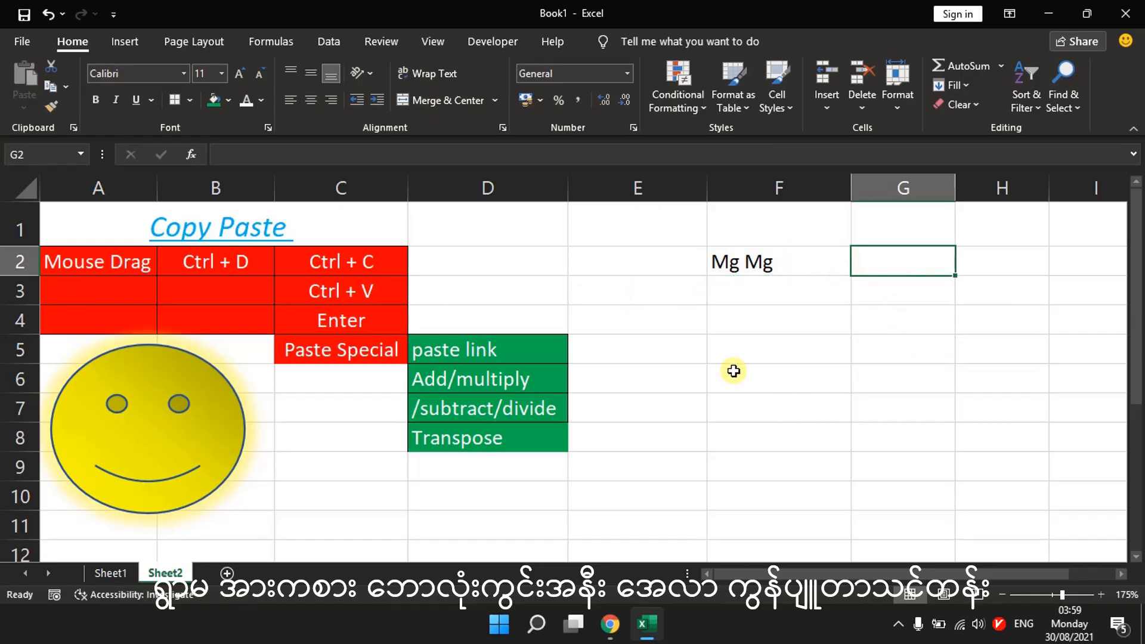
Extend the name in F2 across to column H and down to row 8 with the fill handle.
{"action": "left_click", "coordinate": [116, 264]}
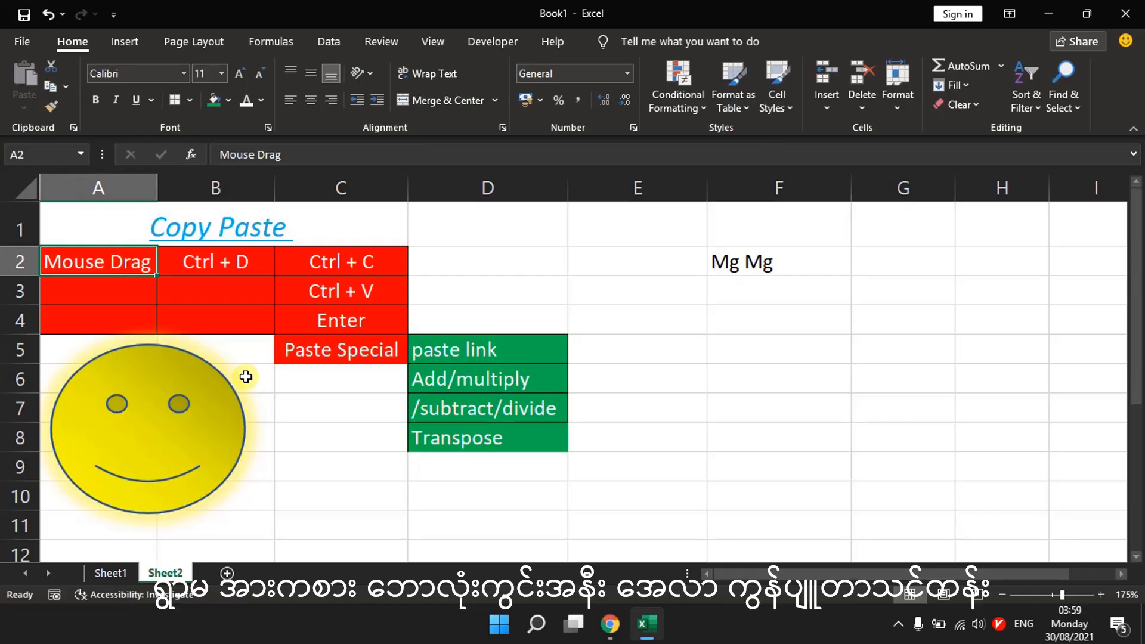
{"action": "left_click", "coordinate": [774, 263]}
{"action": "left_click_drag", "start_coordinate": [852, 277], "coordinate": [1022, 317]}
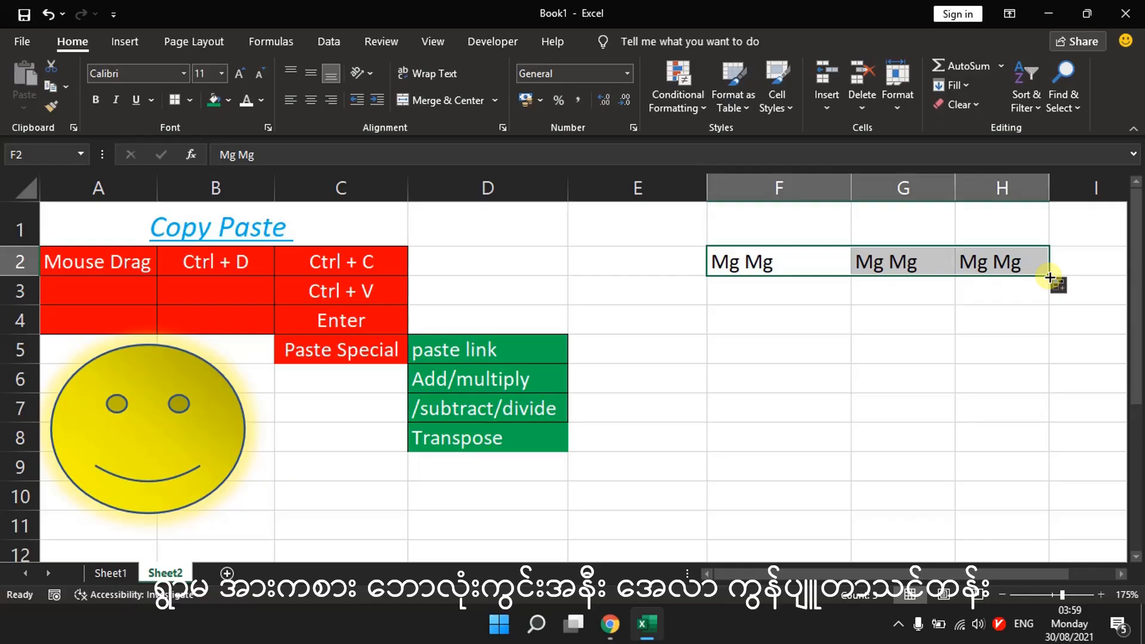
{"action": "left_click_drag", "start_coordinate": [1049, 277], "coordinate": [1029, 447]}
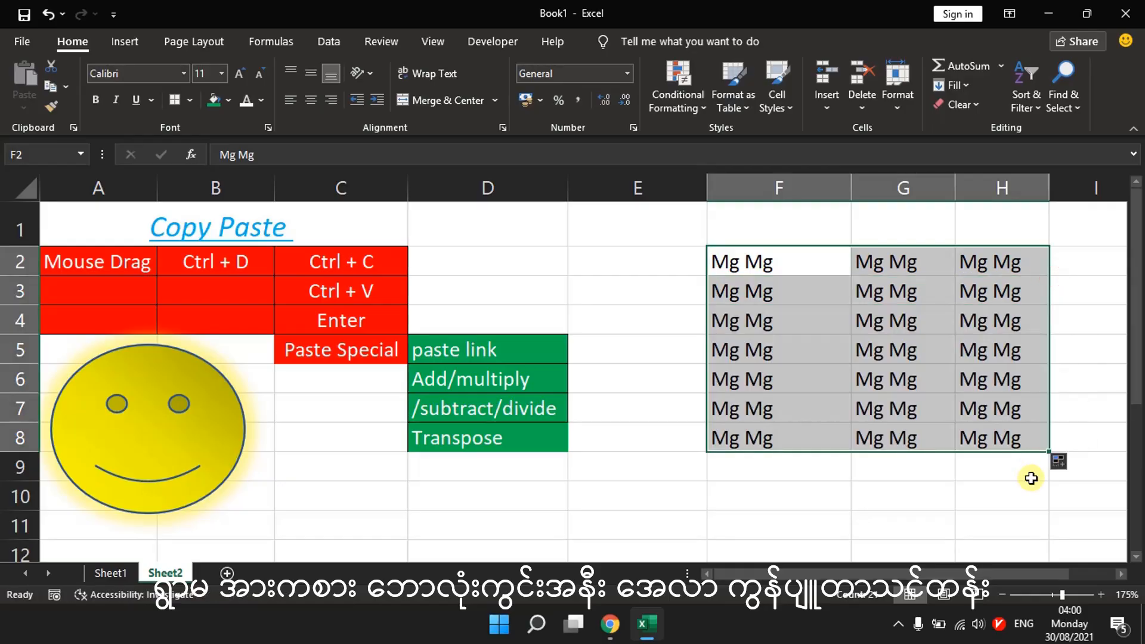
Clear the copied names from G2:H8 and F3:F8, keeping only the original entry in F2.
{"action": "left_click", "coordinate": [779, 261]}
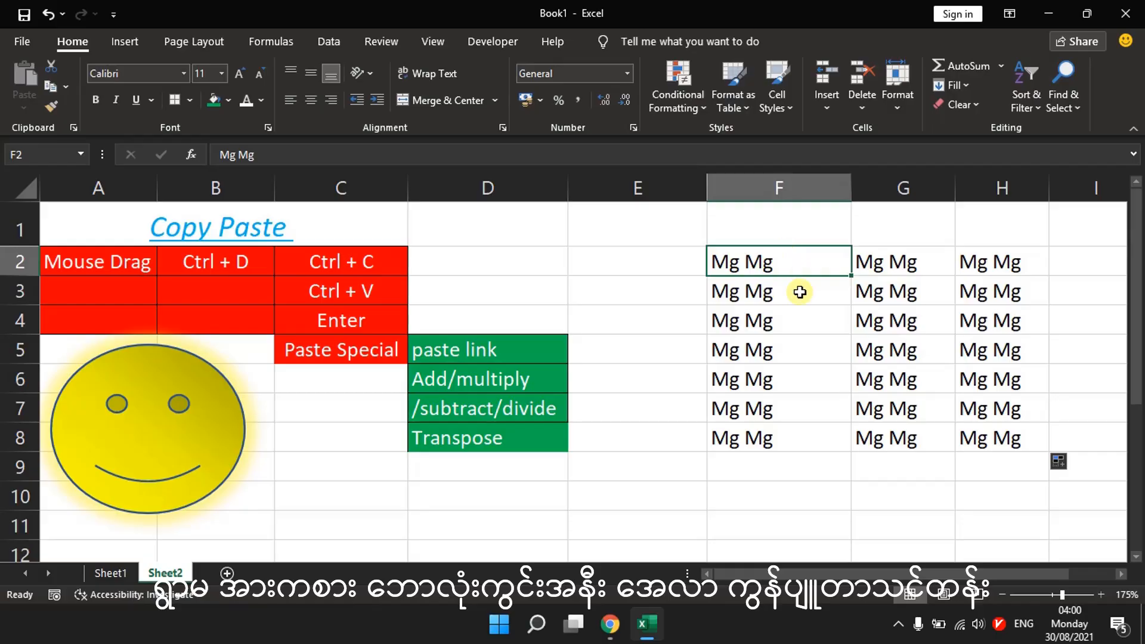
{"action": "left_click_drag", "start_coordinate": [896, 260], "coordinate": [981, 440]}
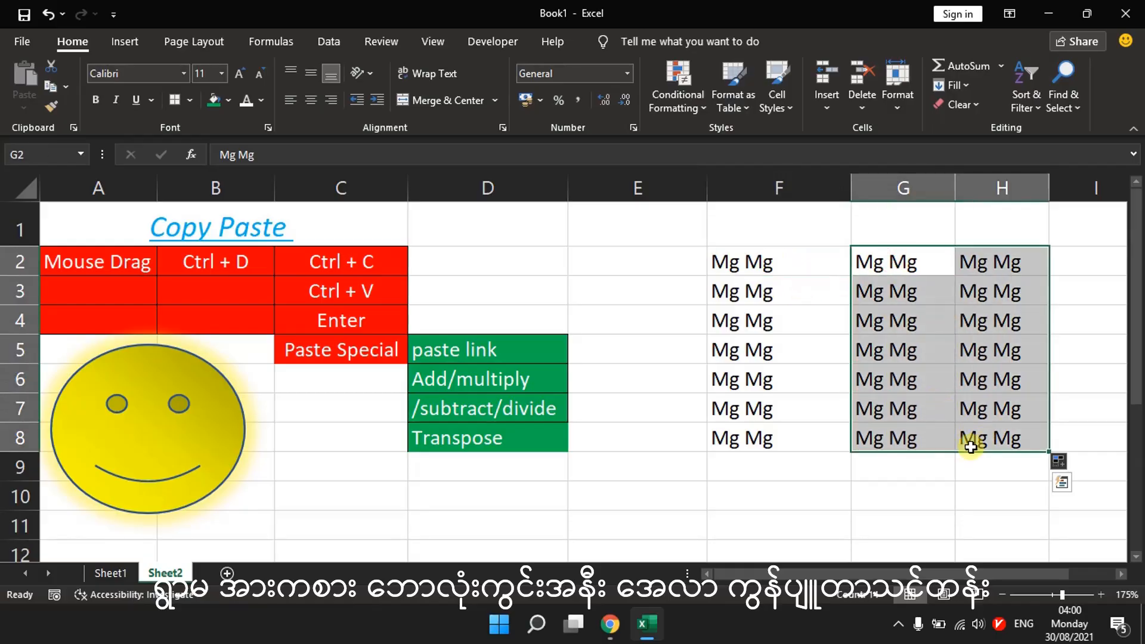
{"action": "key", "text": "Delete"}
{"action": "left_click_drag", "start_coordinate": [742, 296], "coordinate": [797, 434]}
{"action": "key", "text": "Delete"}
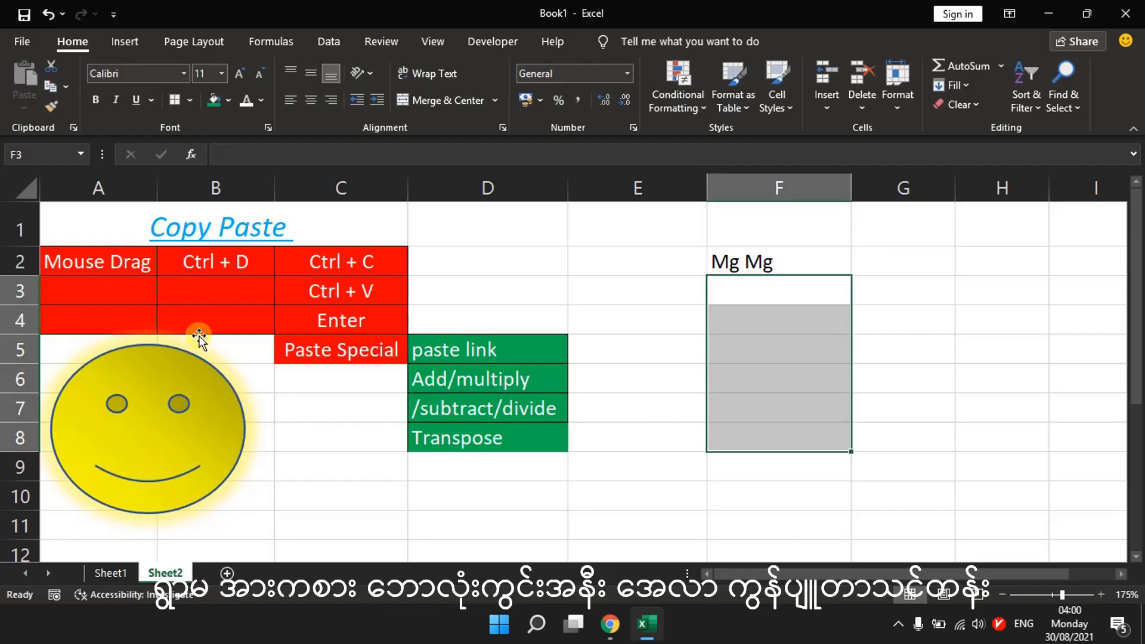
Fill the name from F2 down into cells F3, F4 and F5, one cell at a time.
{"action": "left_click", "coordinate": [179, 260]}
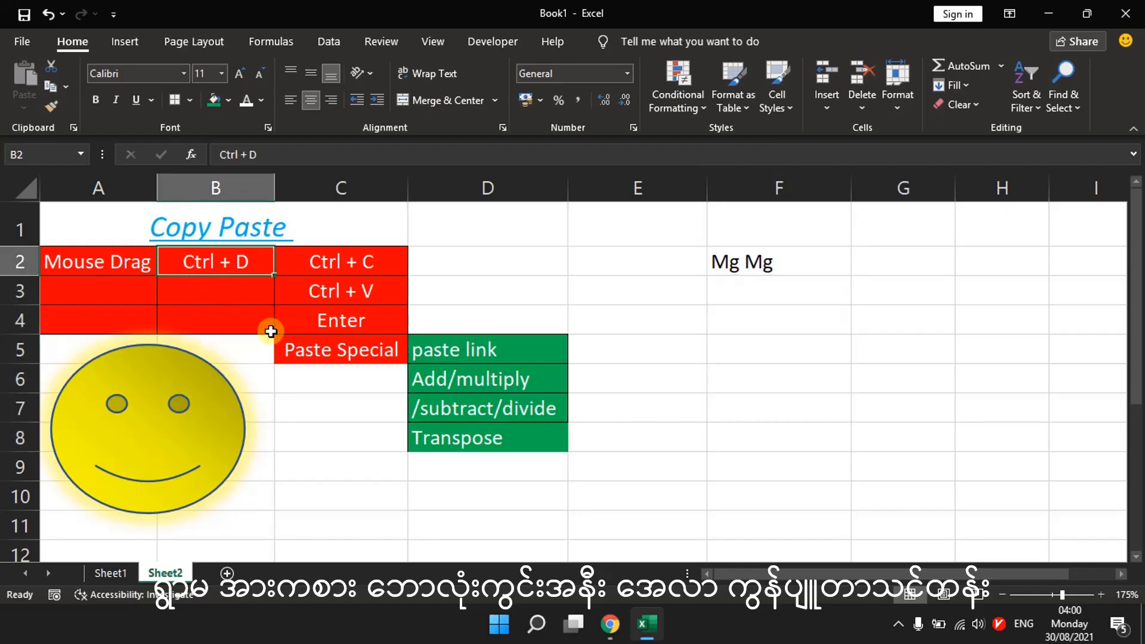
{"action": "left_click", "coordinate": [751, 288]}
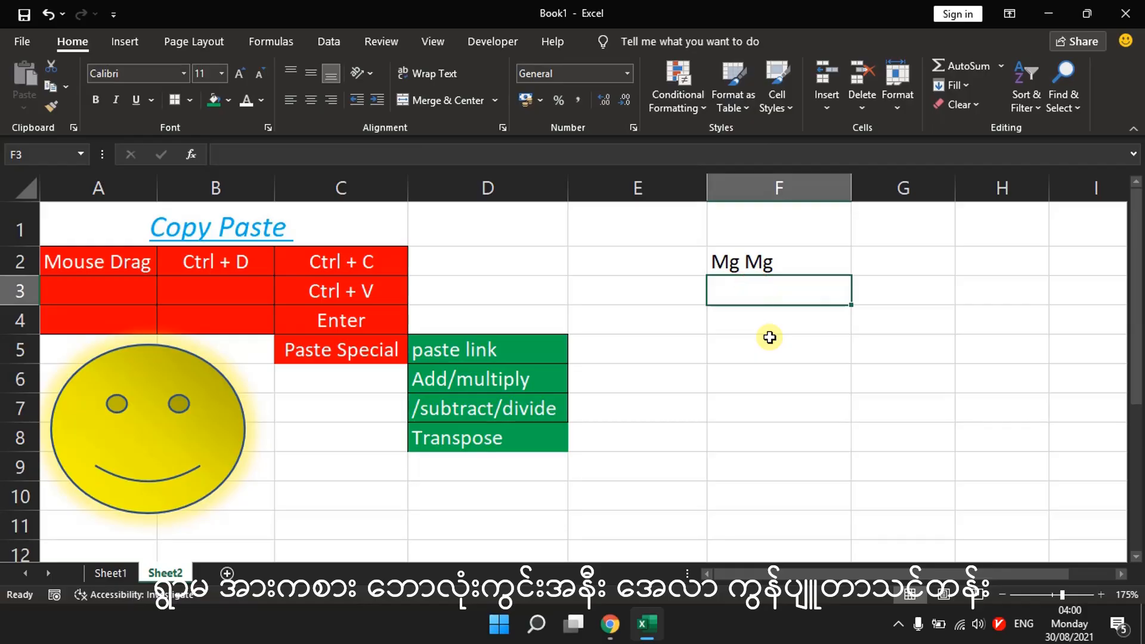
{"action": "key", "text": "ctrl+d"}
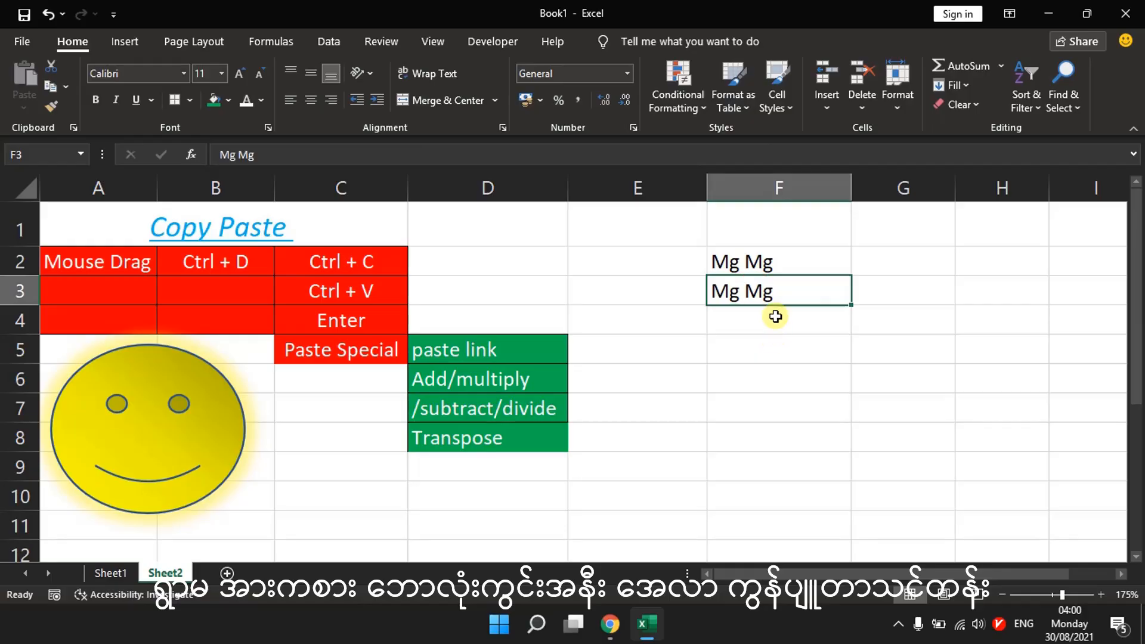
{"action": "left_click", "coordinate": [775, 316]}
{"action": "key", "text": "ctrl+d"}
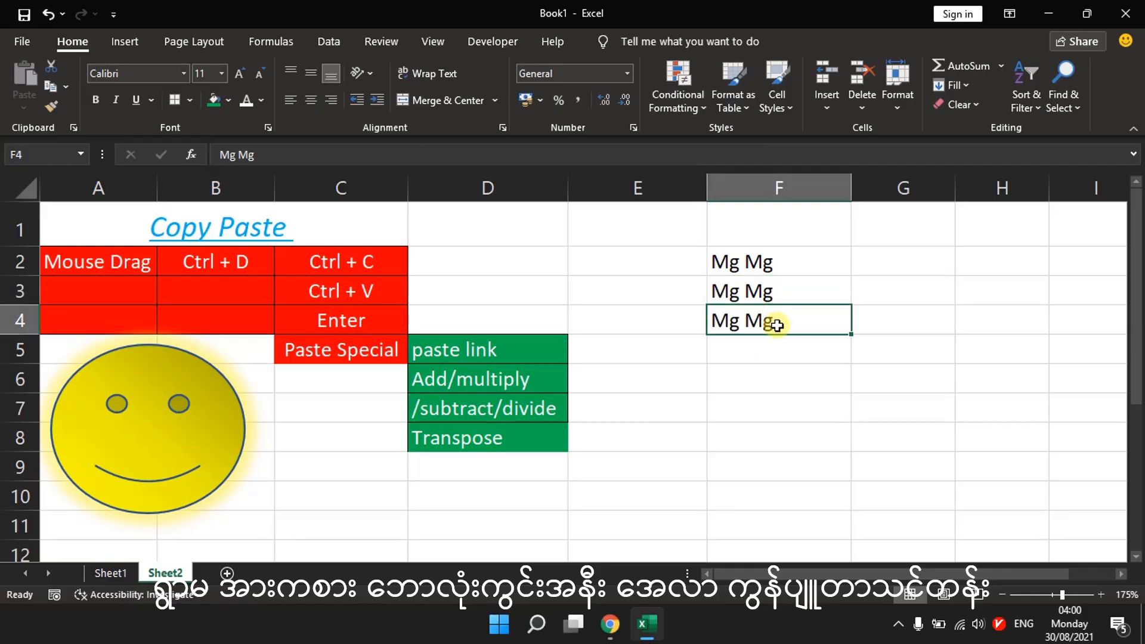
{"action": "key", "text": "Down"}
{"action": "key", "text": "ctrl+d"}
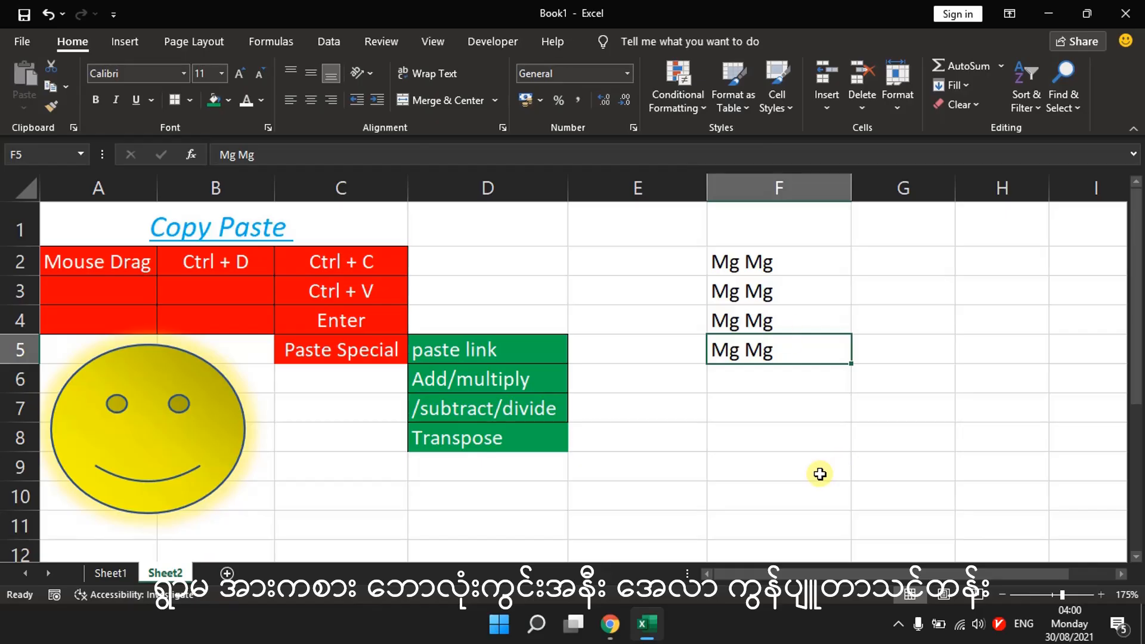
Fill the name from F5 down into cell F6.
{"action": "left_click", "coordinate": [754, 375]}
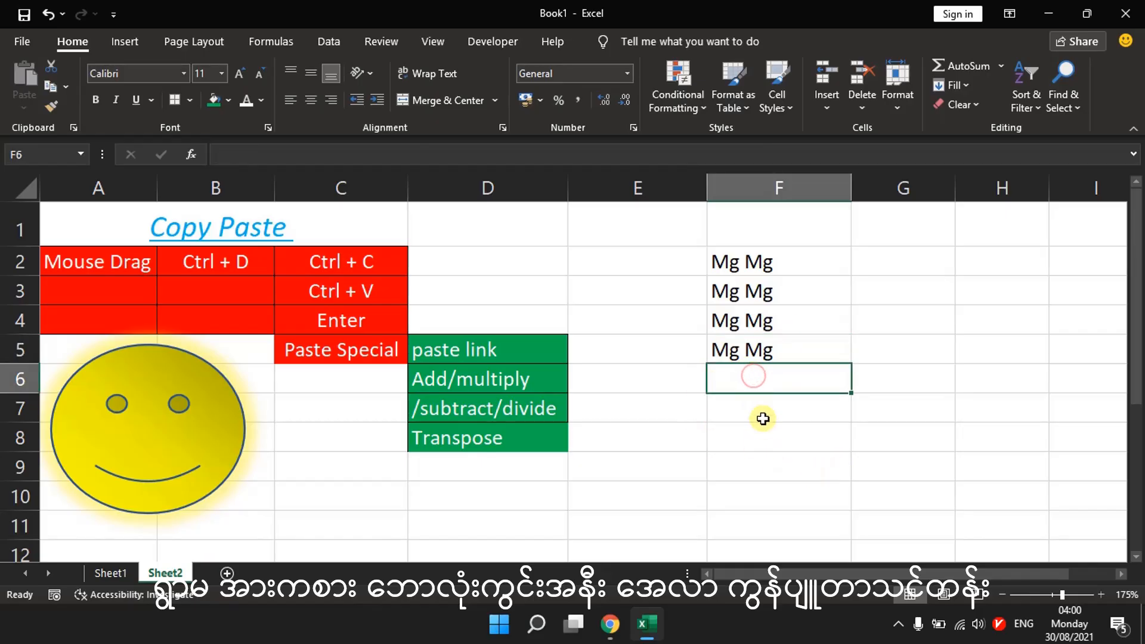
{"action": "left_click", "coordinate": [763, 408]}
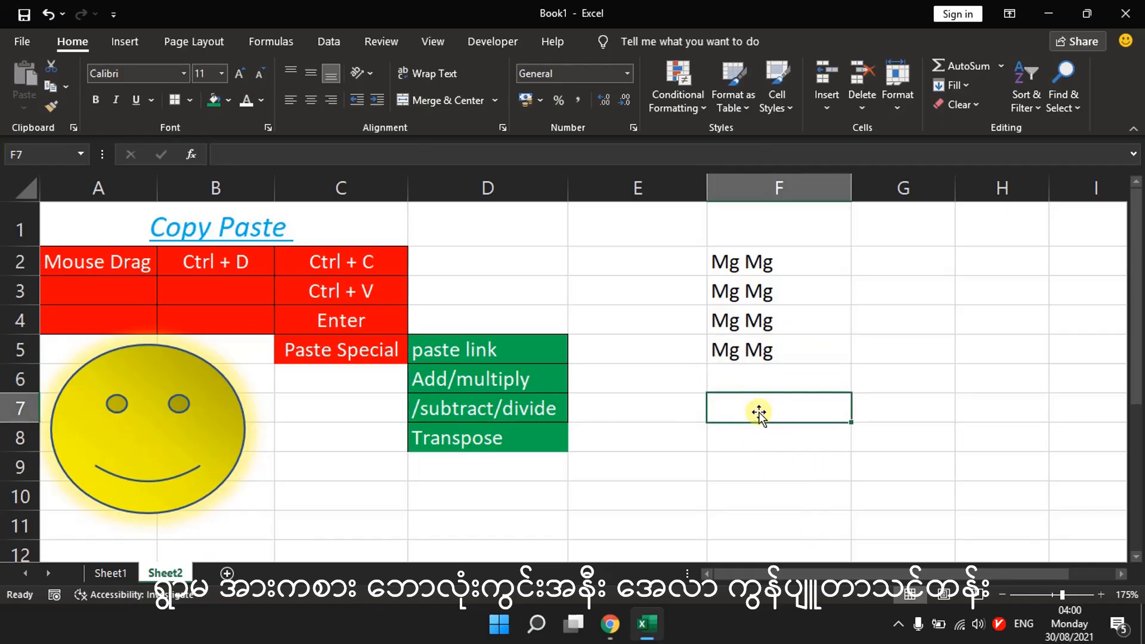
{"action": "left_click", "coordinate": [761, 372]}
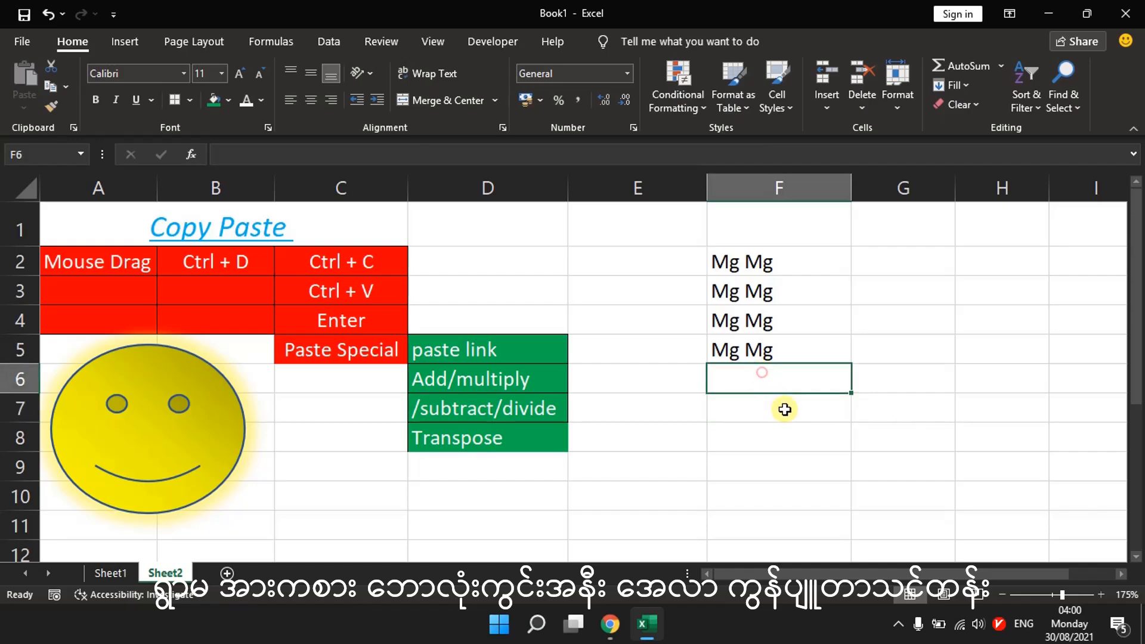
{"action": "key", "text": "ctrl+d"}
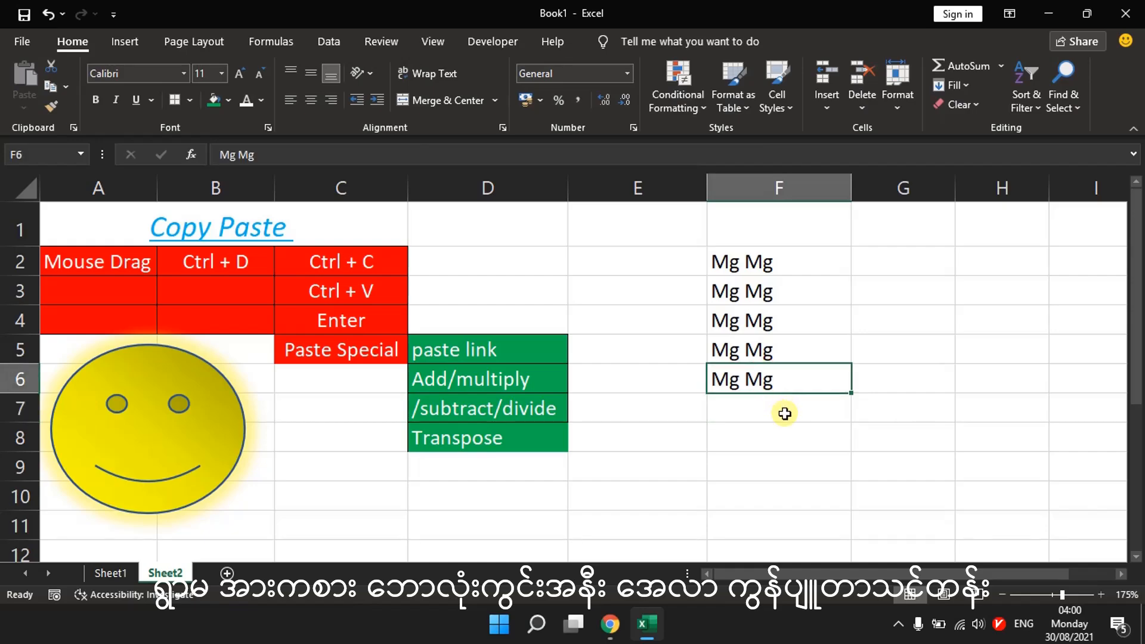
{"action": "left_click", "coordinate": [767, 290]}
{"action": "left_click", "coordinate": [764, 379]}
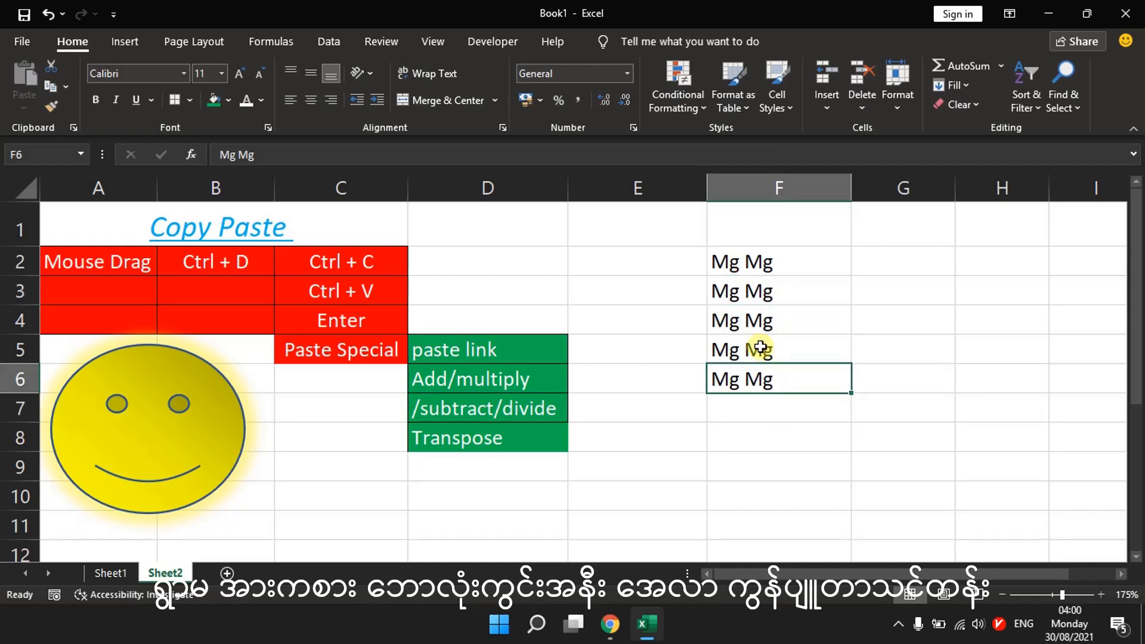
Repeat the name in cells F7 through F10, one cell after another.
{"action": "left_click", "coordinate": [782, 260]}
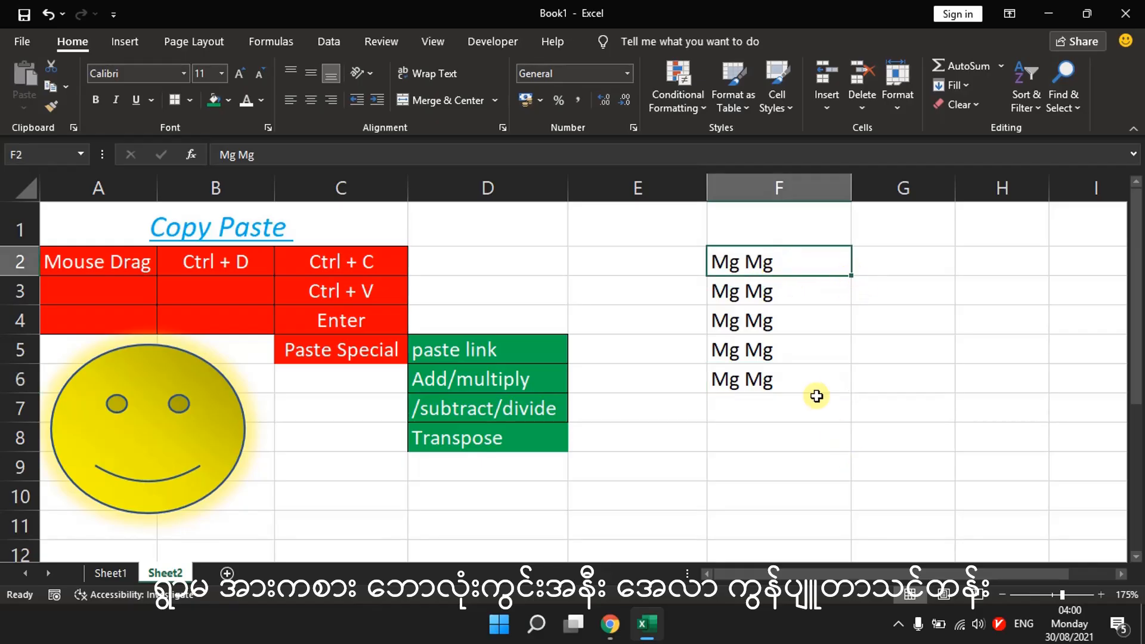
{"action": "left_click", "coordinate": [782, 407]}
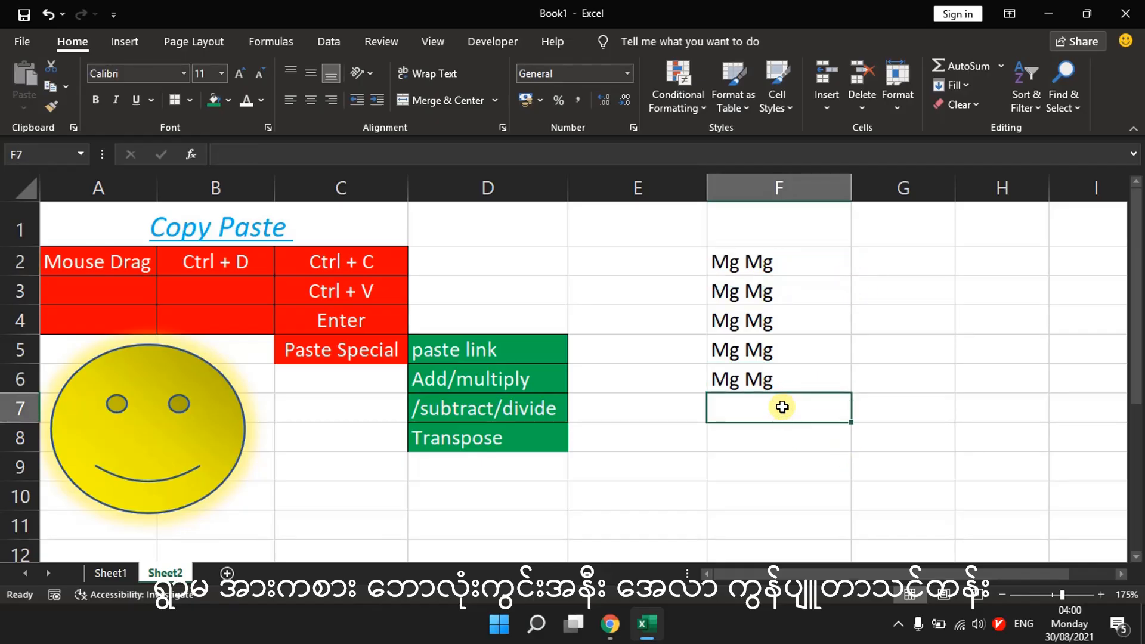
{"action": "key", "text": "ctrl+v"}
{"action": "key", "text": "Return"}
{"action": "key", "text": "ctrl+v"}
{"action": "key", "text": "Return"}
{"action": "key", "text": "ctrl+v"}
{"action": "key", "text": "Return"}
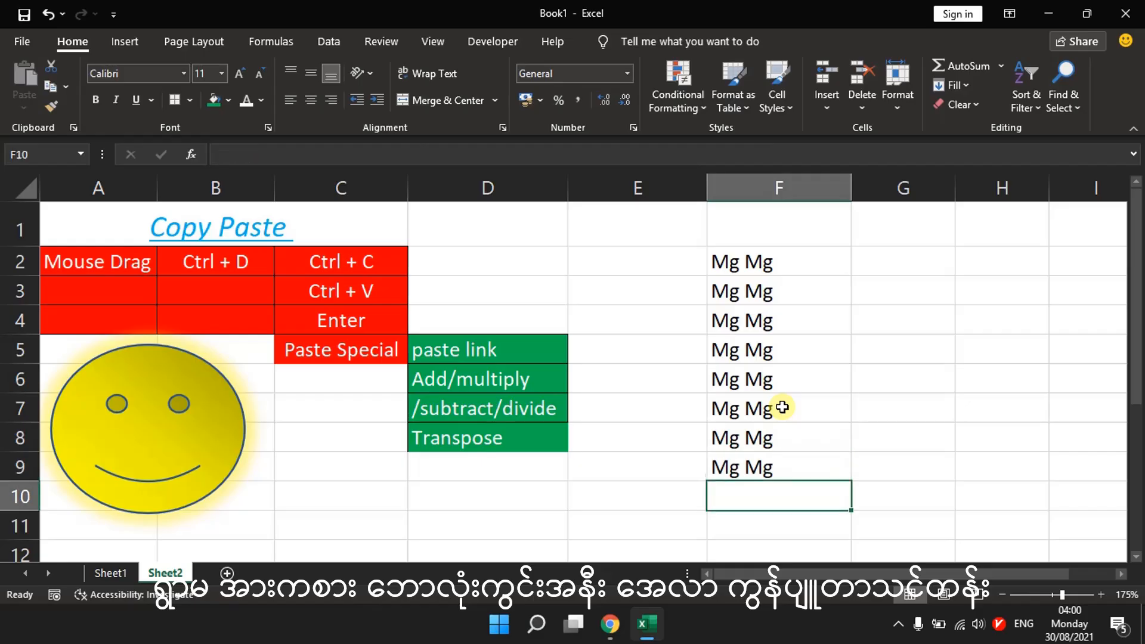
{"action": "key", "text": "ctrl+v"}
{"action": "key", "text": "Return"}
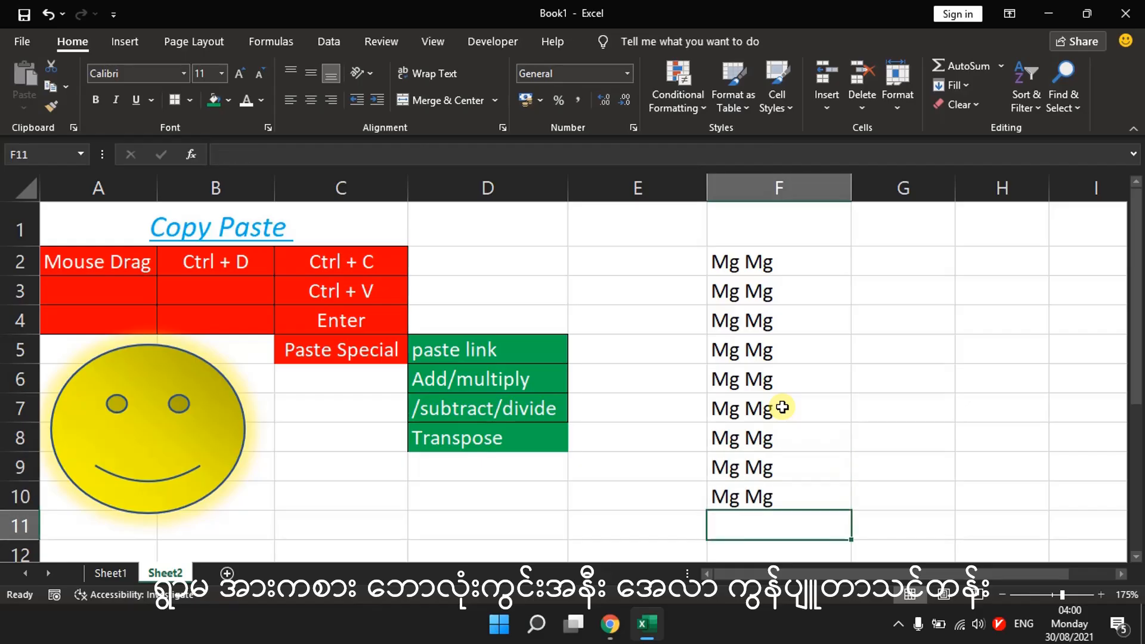
{"action": "left_click", "coordinate": [128, 263]}
{"action": "left_click", "coordinate": [218, 260]}
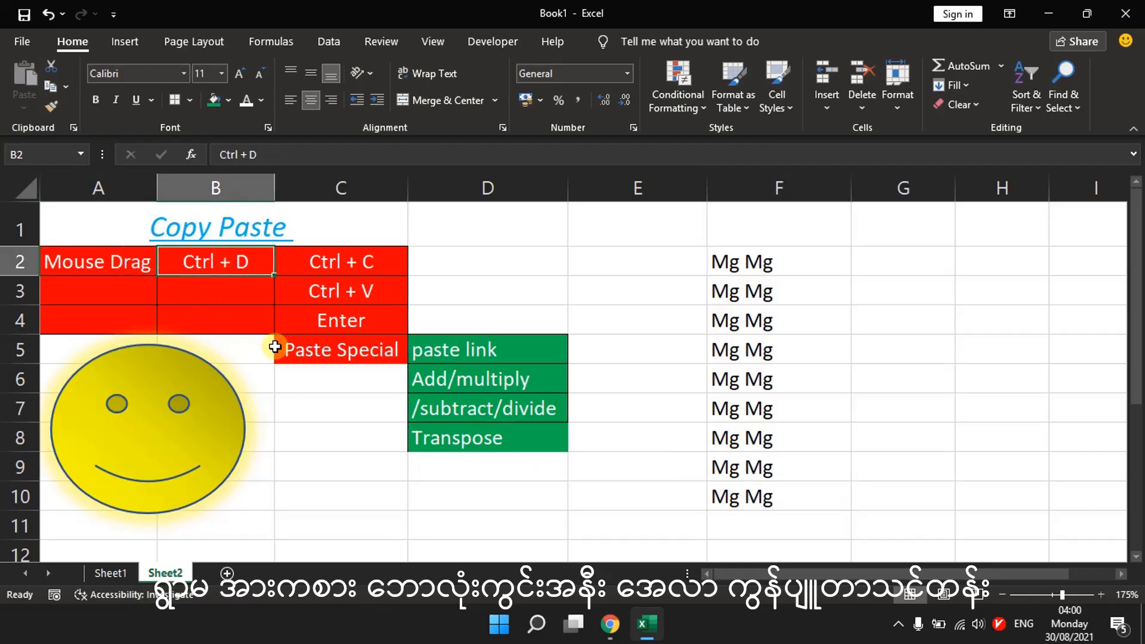
{"action": "left_click", "coordinate": [350, 257]}
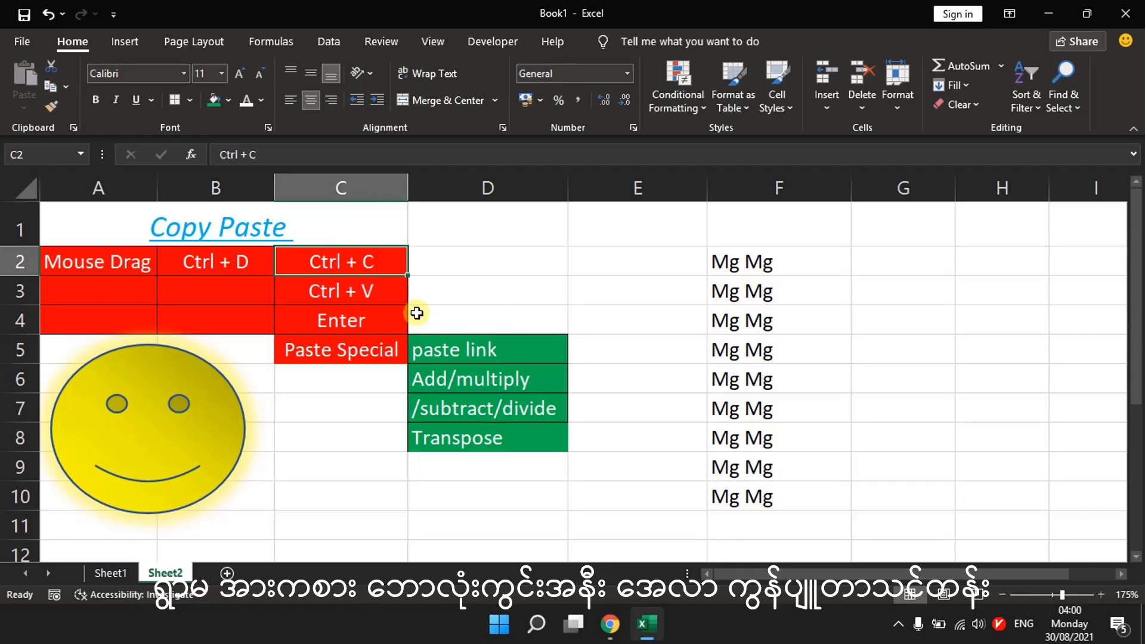
{"action": "left_click", "coordinate": [378, 306]}
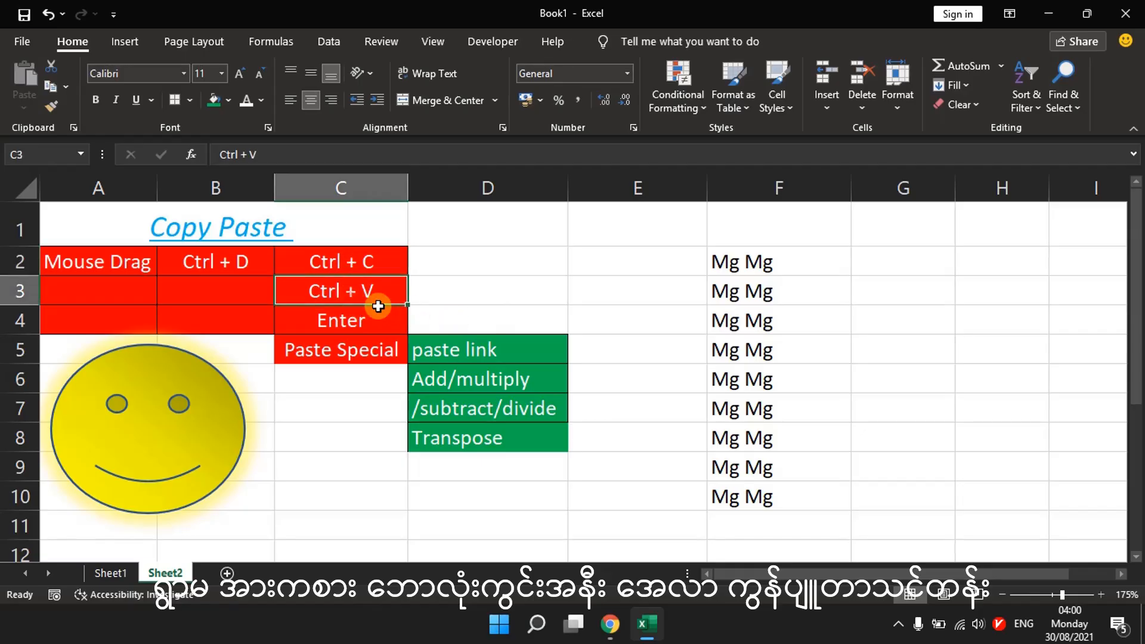
Copy the two names in F2:F3 and paste them into column H starting at cell H2.
{"action": "left_click", "coordinate": [771, 263]}
{"action": "left_click_drag", "start_coordinate": [761, 261], "coordinate": [760, 290]}
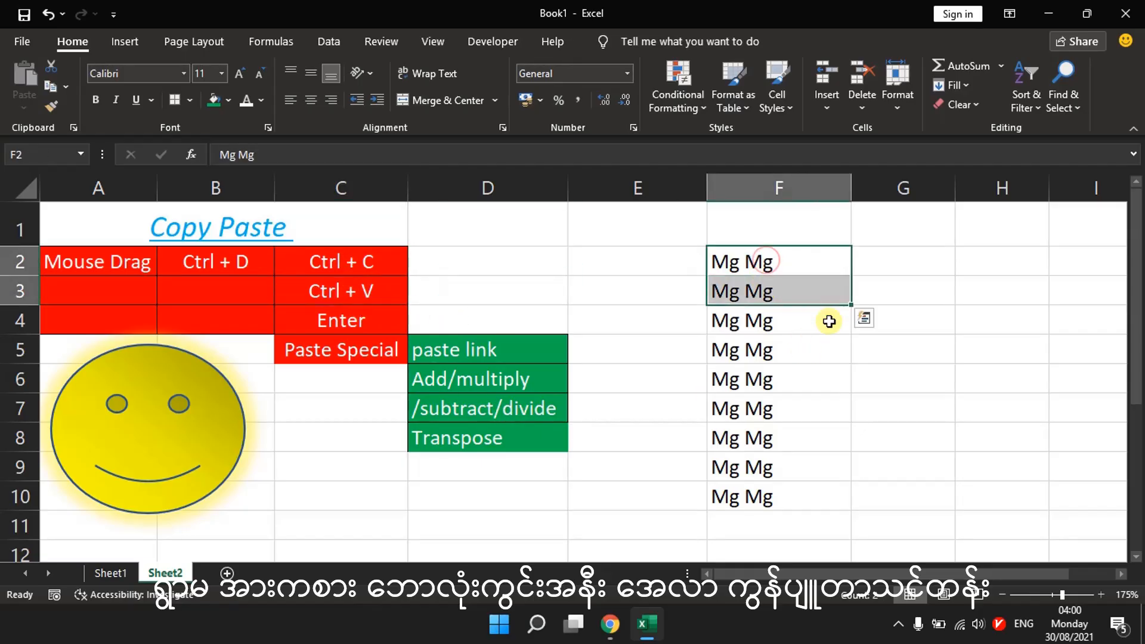
{"action": "key", "text": "ctrl+c"}
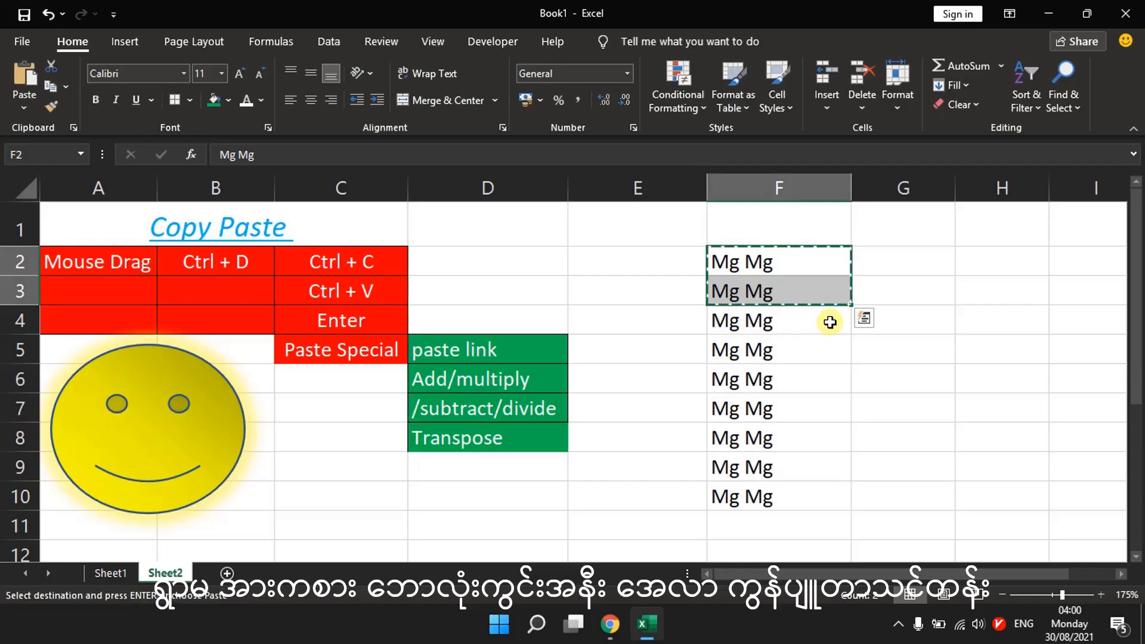
{"action": "left_click", "coordinate": [970, 264]}
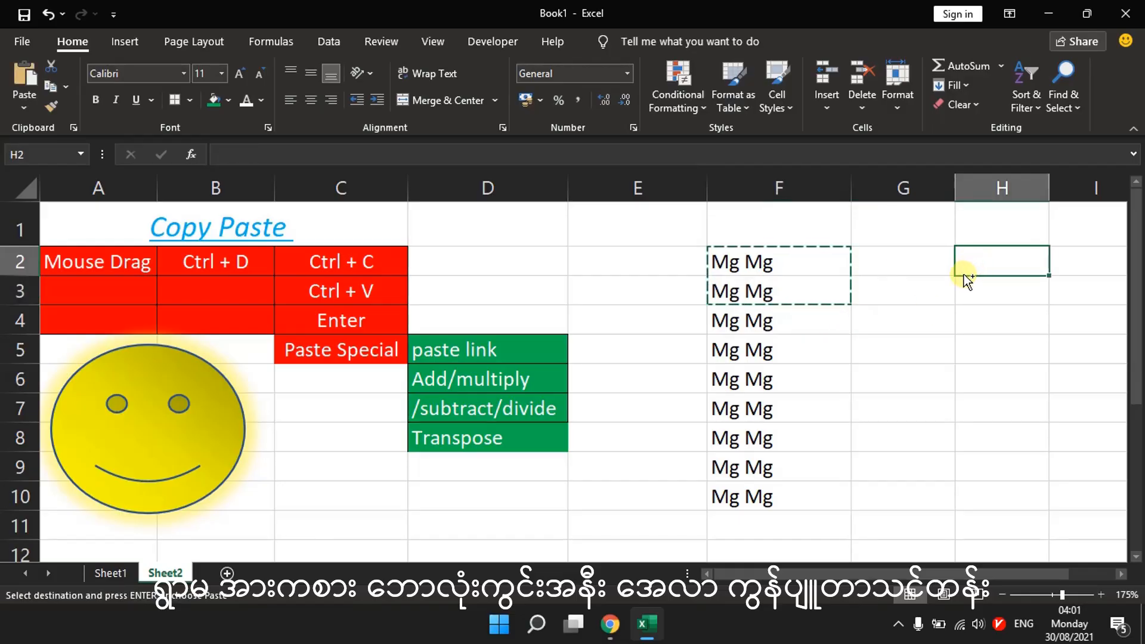
{"action": "key", "text": "ctrl+v"}
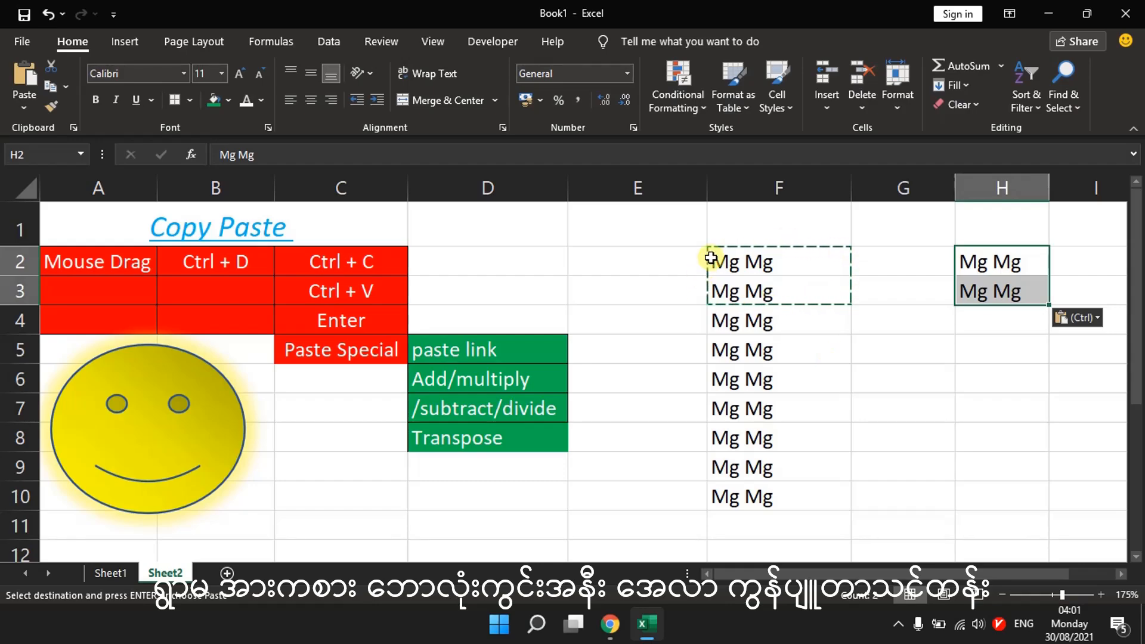
Paste the copied pair of names again at G8 and at H5.
{"action": "left_click", "coordinate": [990, 321]}
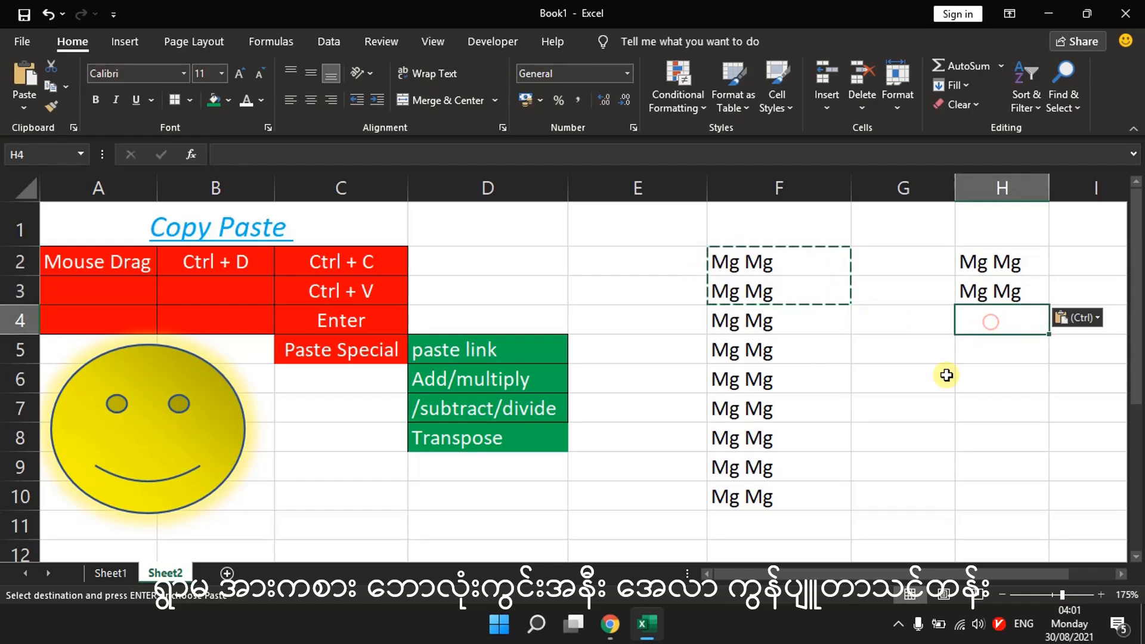
{"action": "left_click", "coordinate": [911, 424]}
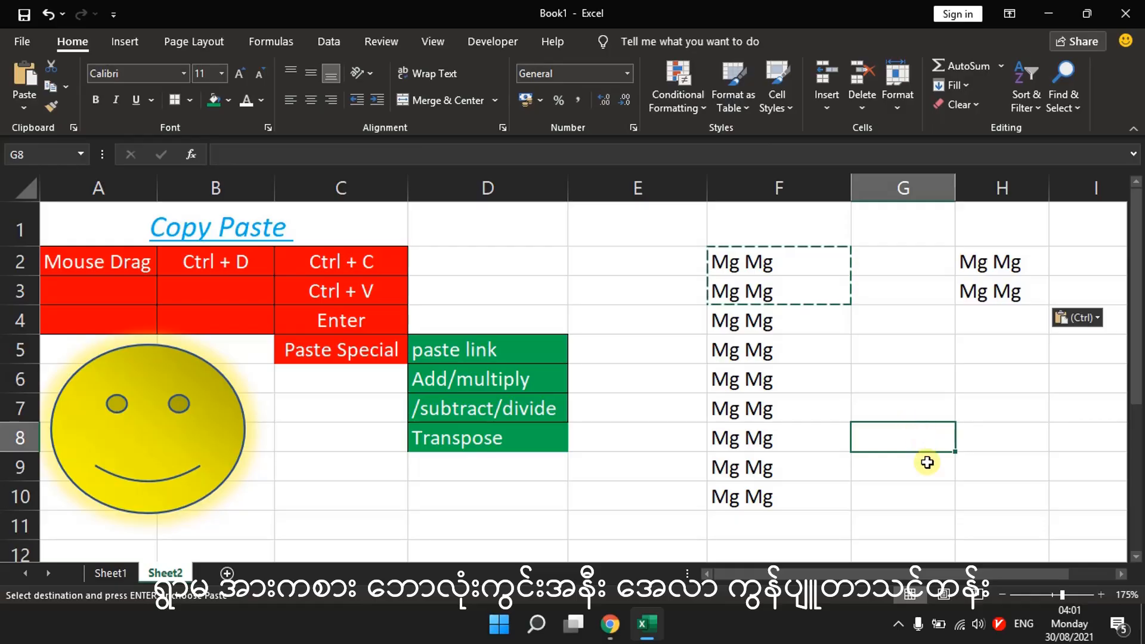
{"action": "key", "text": "ctrl+v"}
{"action": "left_click", "coordinate": [993, 349]}
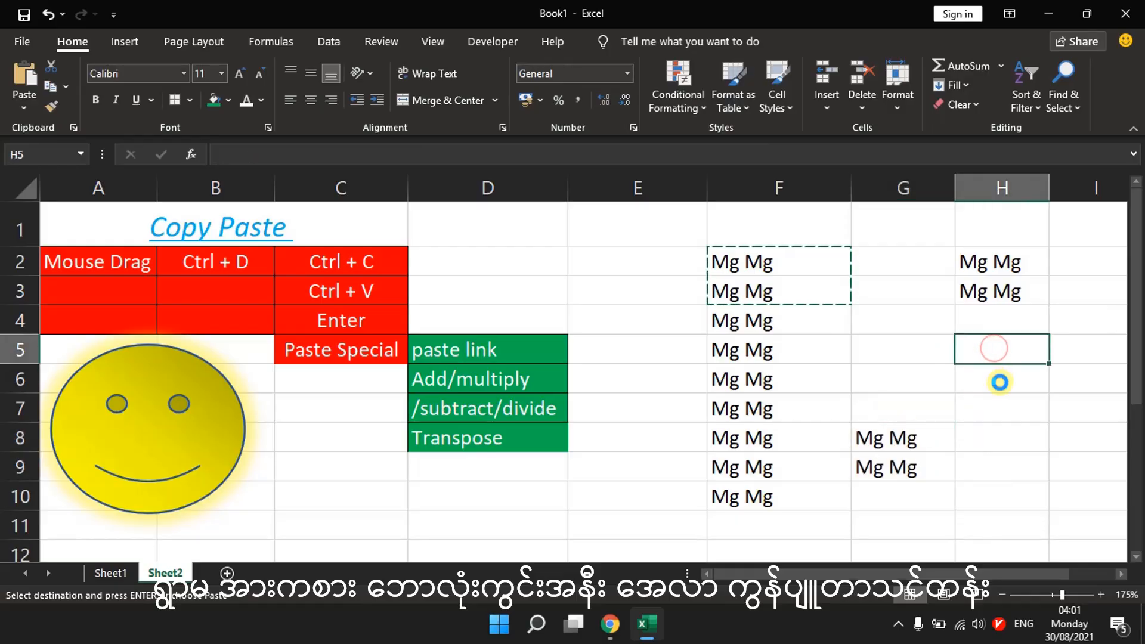
{"action": "key", "text": "ctrl+v"}
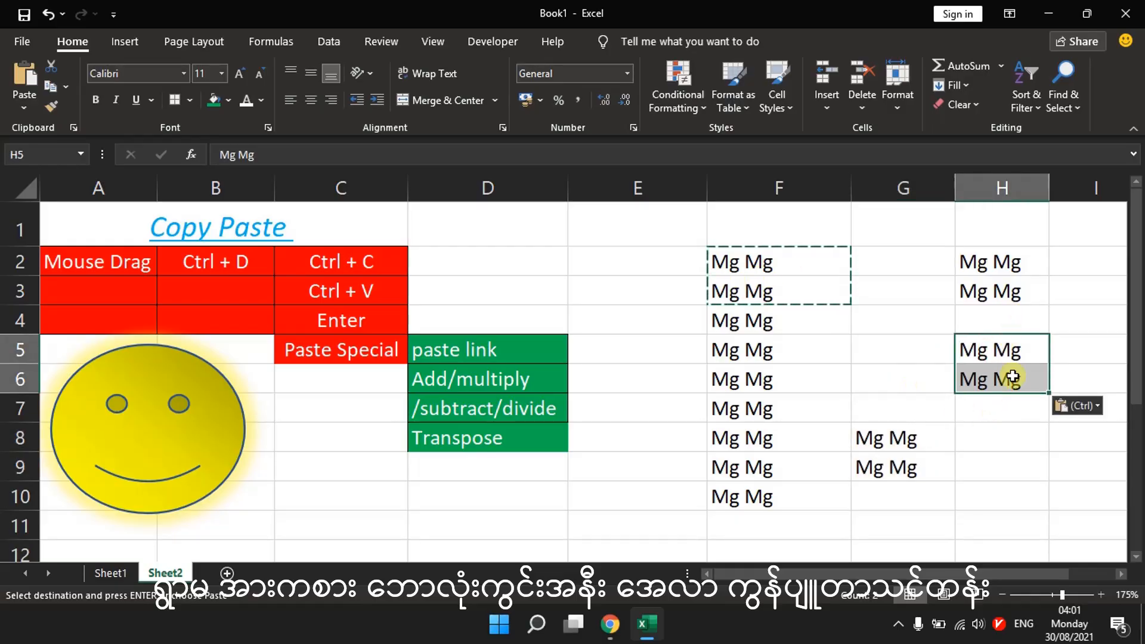
Paste the copied pair of names one last time at H8, ending copy mode with the paste.
{"action": "left_click", "coordinate": [984, 435]}
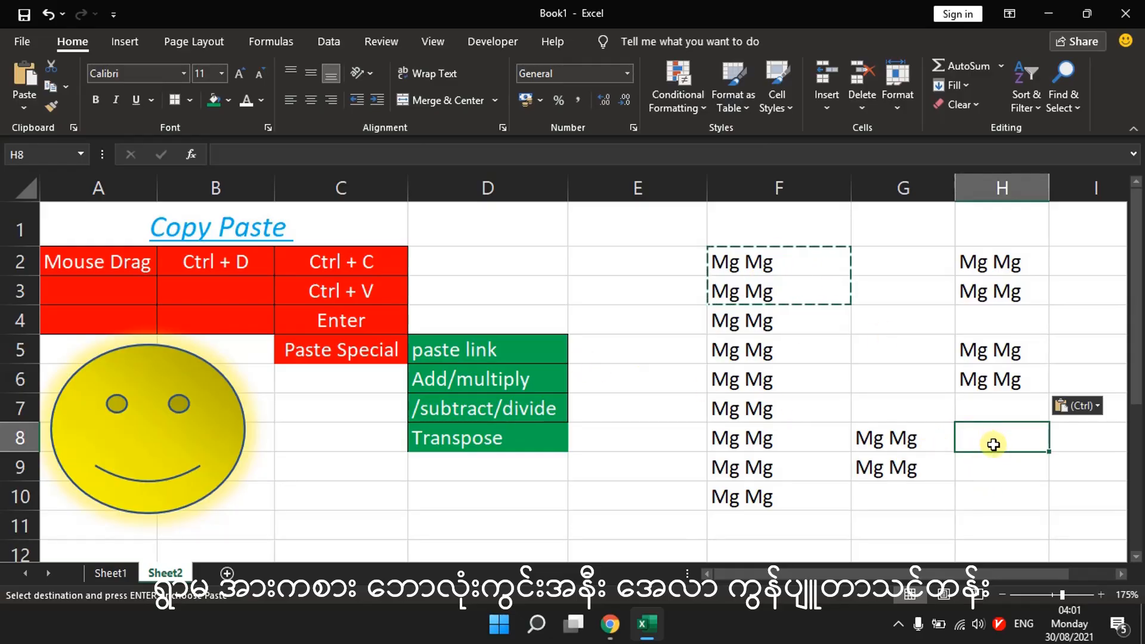
{"action": "key", "text": "Return"}
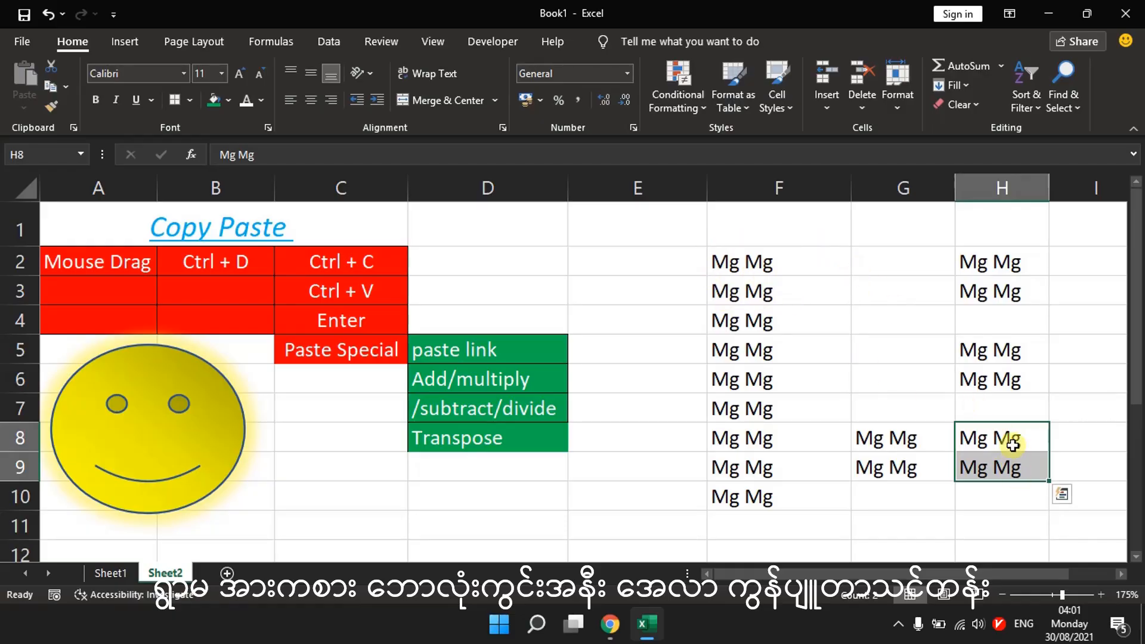
{"action": "left_click_drag", "start_coordinate": [1008, 438], "coordinate": [1012, 471]}
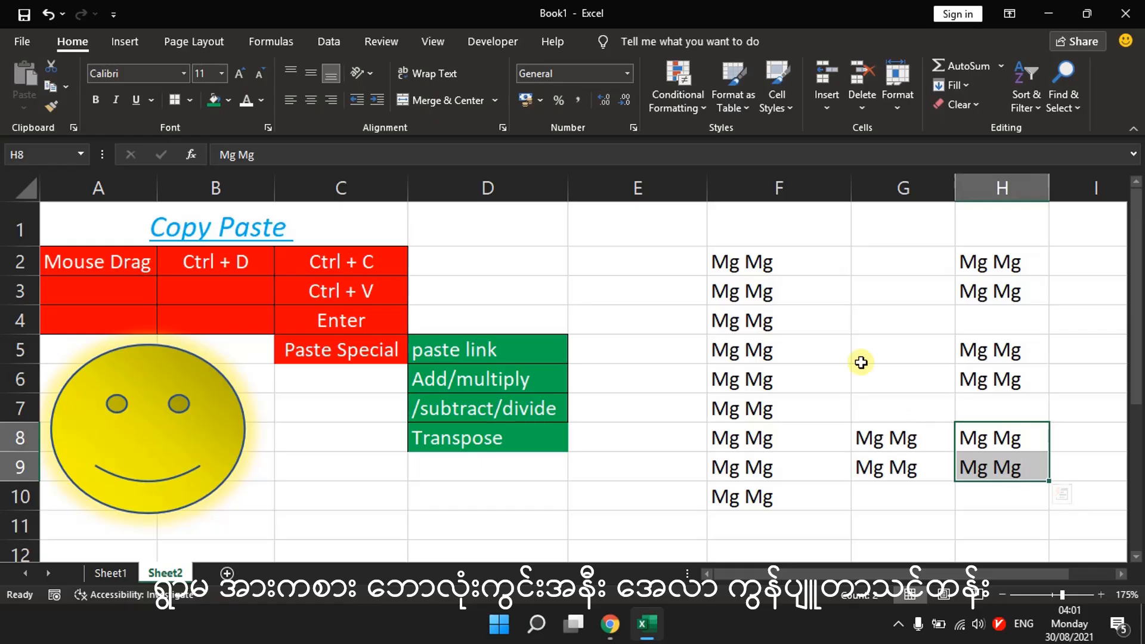
Copy the name in F2 into the neighbouring cell G2 with a single final paste that ends copy mode.
{"action": "left_click", "coordinate": [764, 268]}
{"action": "key", "text": "ctrl+c"}
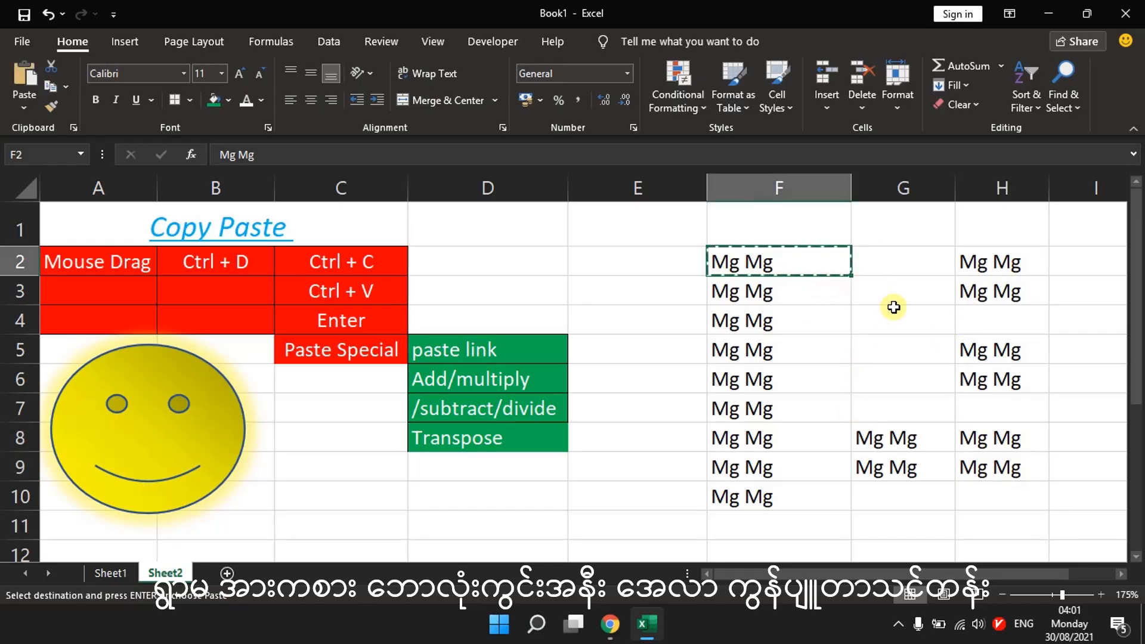
{"action": "left_click", "coordinate": [899, 265]}
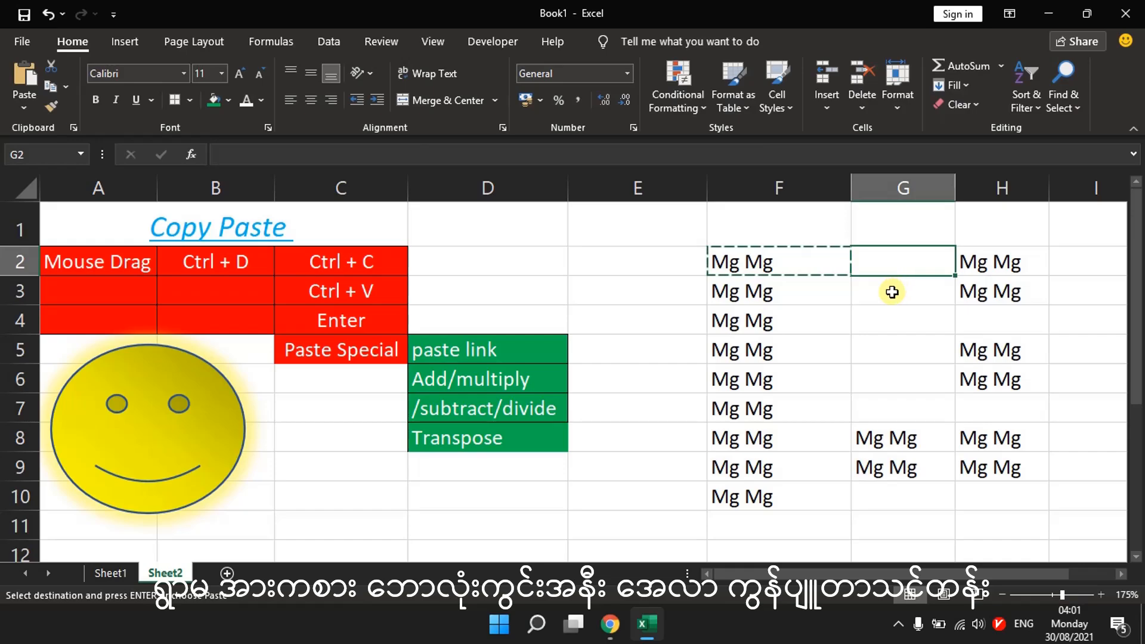
{"action": "key", "text": "Return"}
{"action": "left_click", "coordinate": [364, 275]}
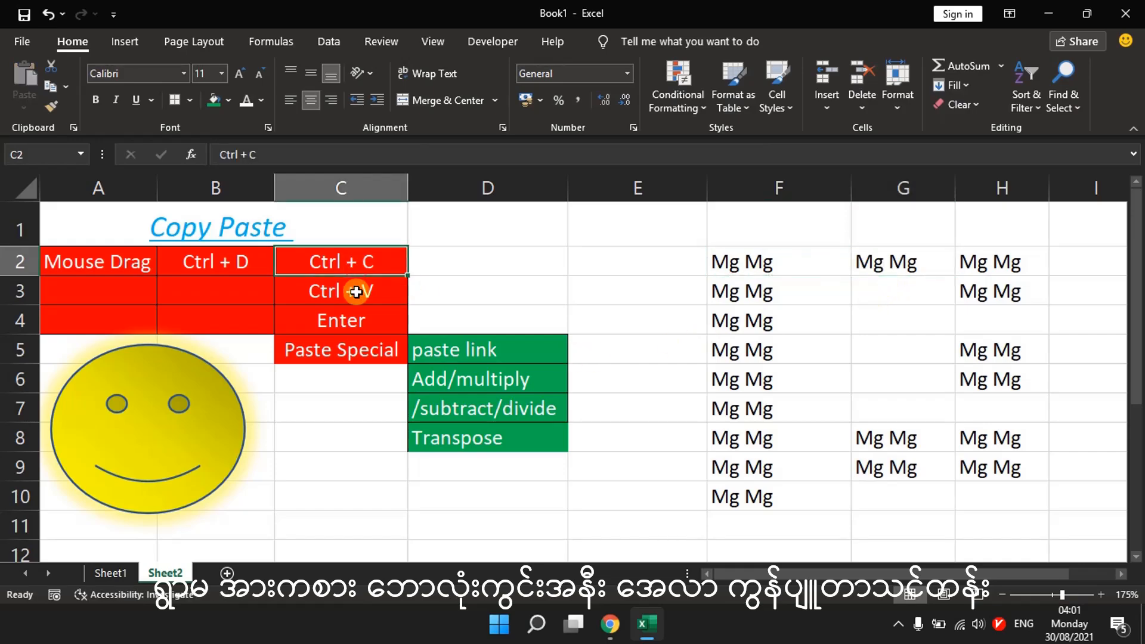
{"action": "left_click", "coordinate": [356, 291]}
{"action": "left_click", "coordinate": [356, 320]}
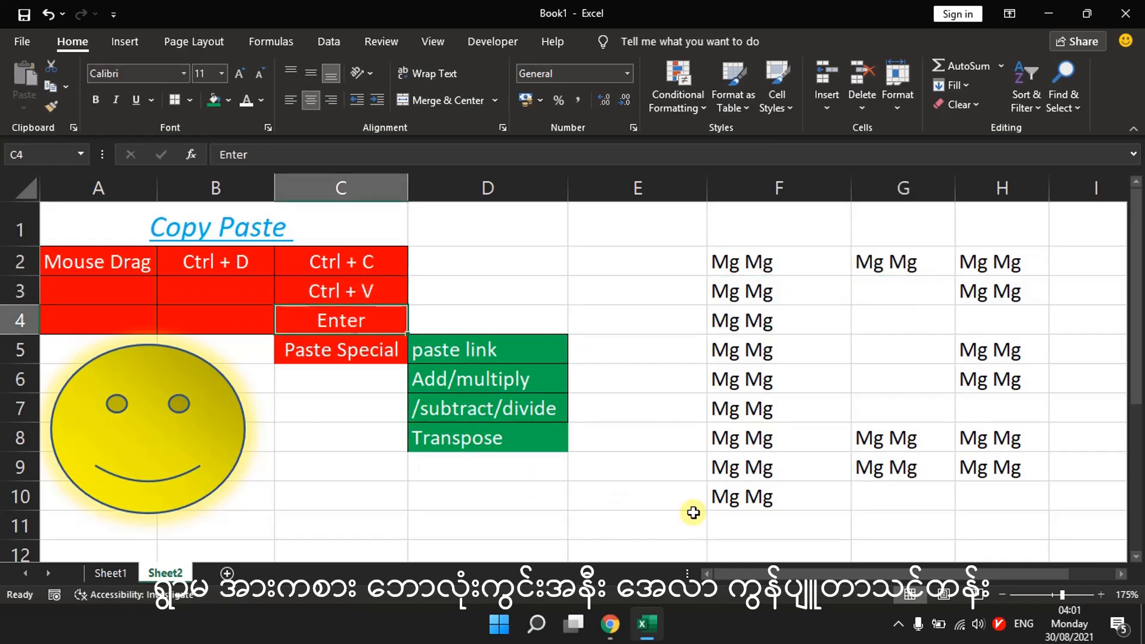
{"action": "left_click", "coordinate": [327, 351]}
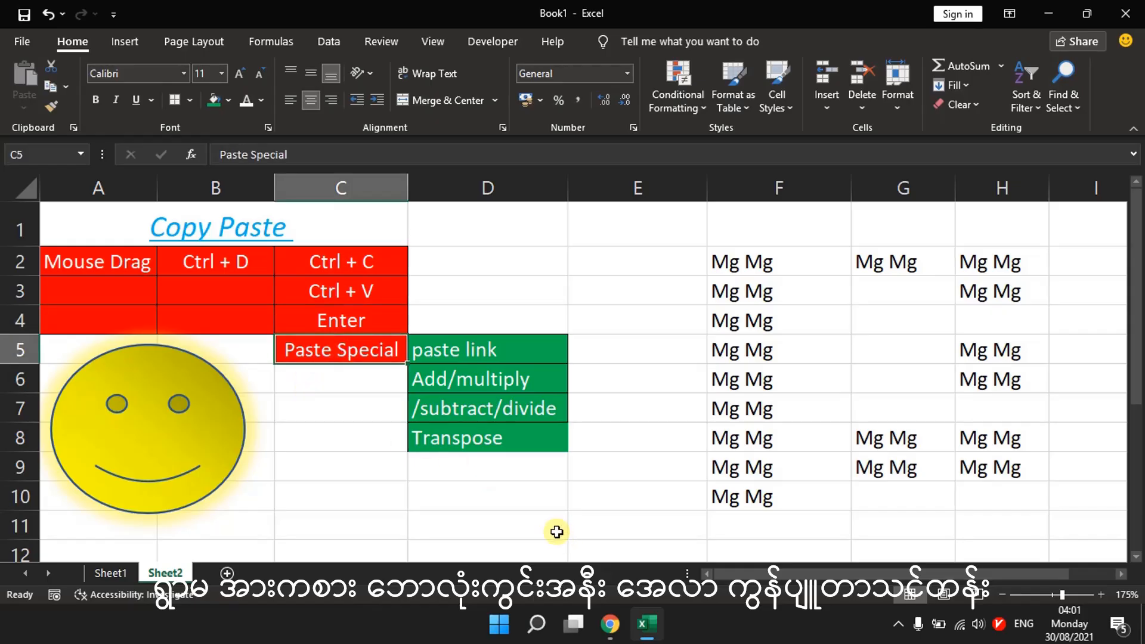
Copy cell F2 and paste it into C13 as a link using Paste Special.
{"action": "left_click", "coordinate": [755, 261]}
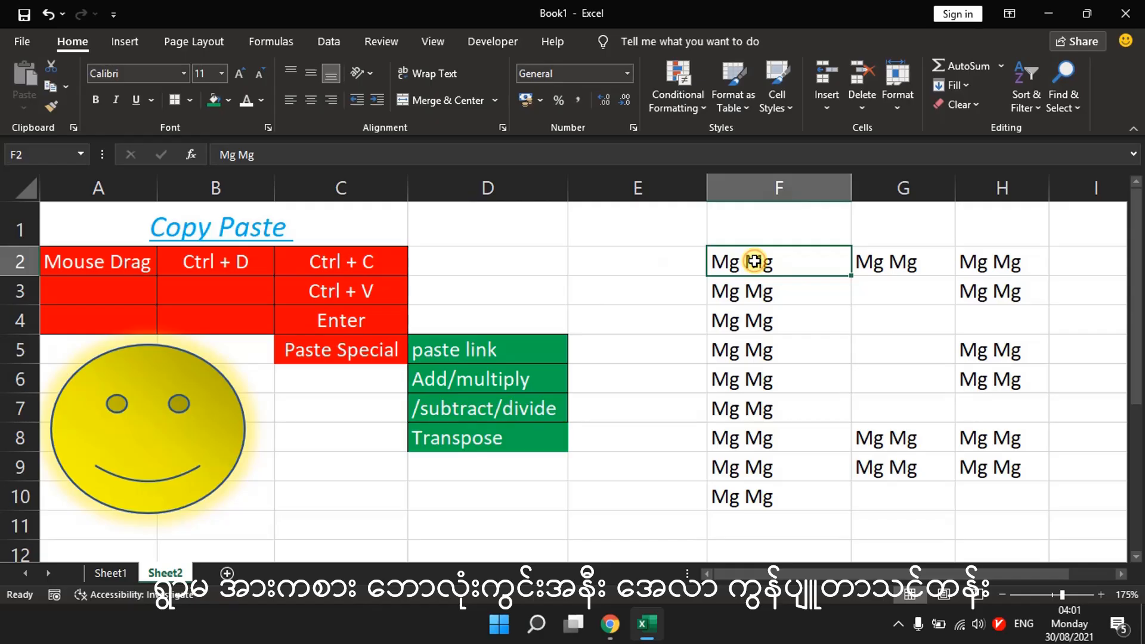
{"action": "key", "text": "ctrl+c"}
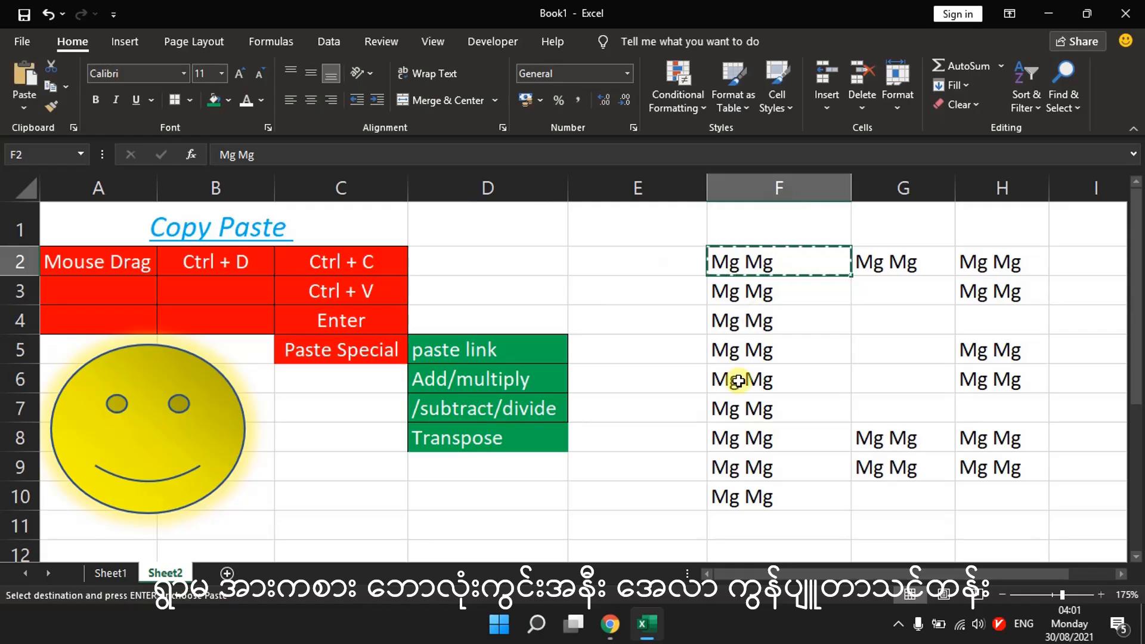
{"action": "scroll", "coordinate": [711, 381], "scroll_direction": "down", "scroll_amount": 1}
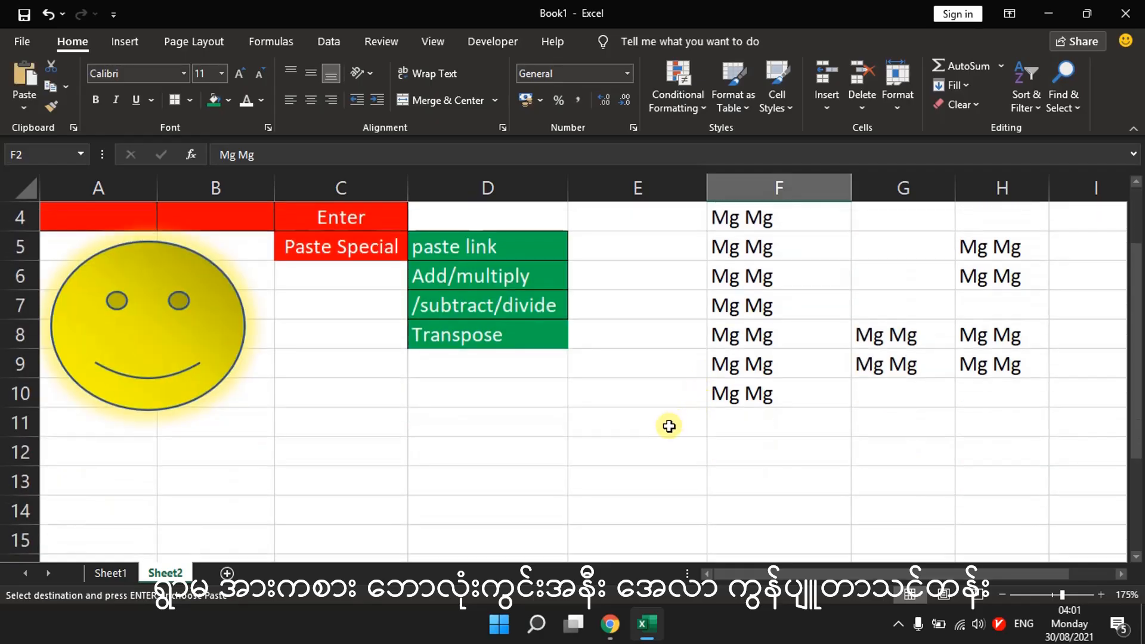
{"action": "right_click", "coordinate": [323, 485]}
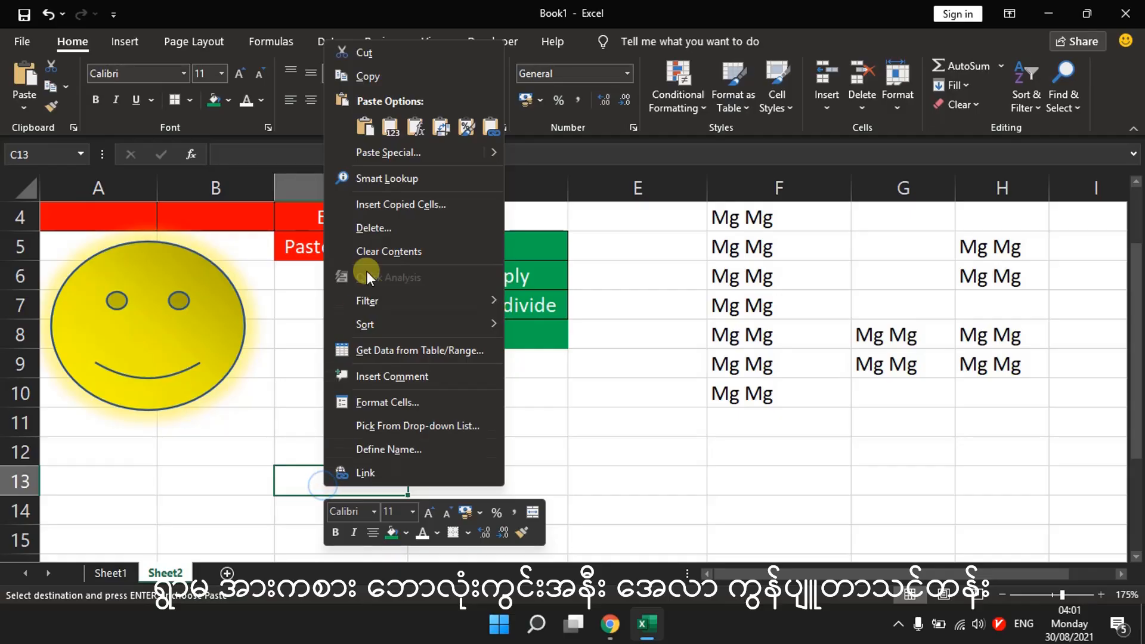
{"action": "left_click", "coordinate": [377, 151]}
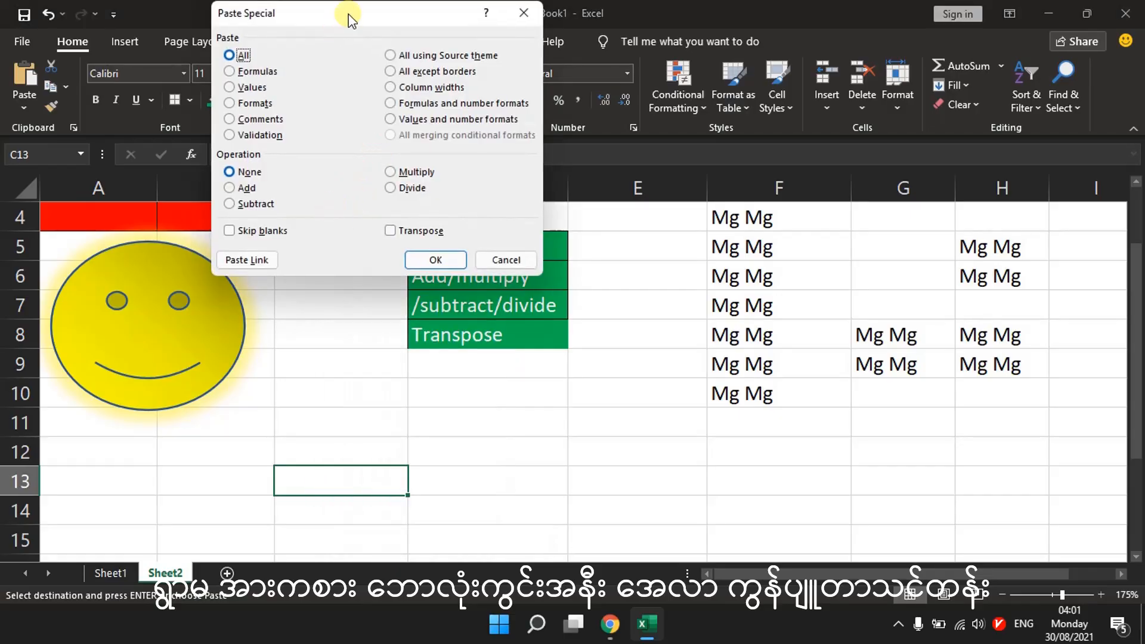
{"action": "left_click_drag", "start_coordinate": [352, 21], "coordinate": [370, 158]}
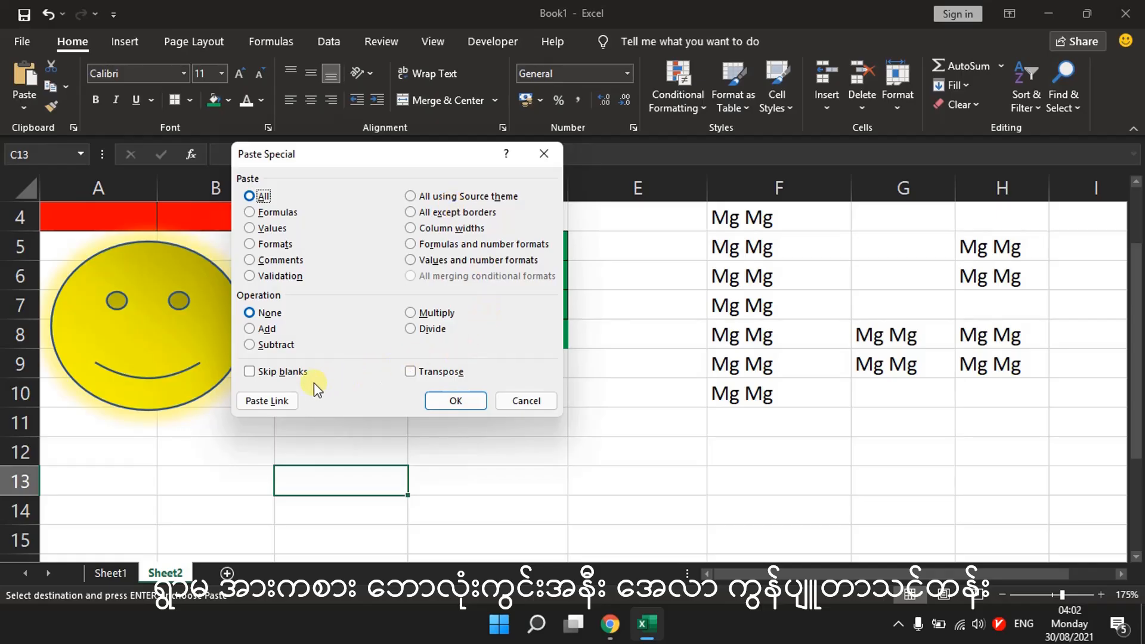
{"action": "left_click", "coordinate": [281, 404]}
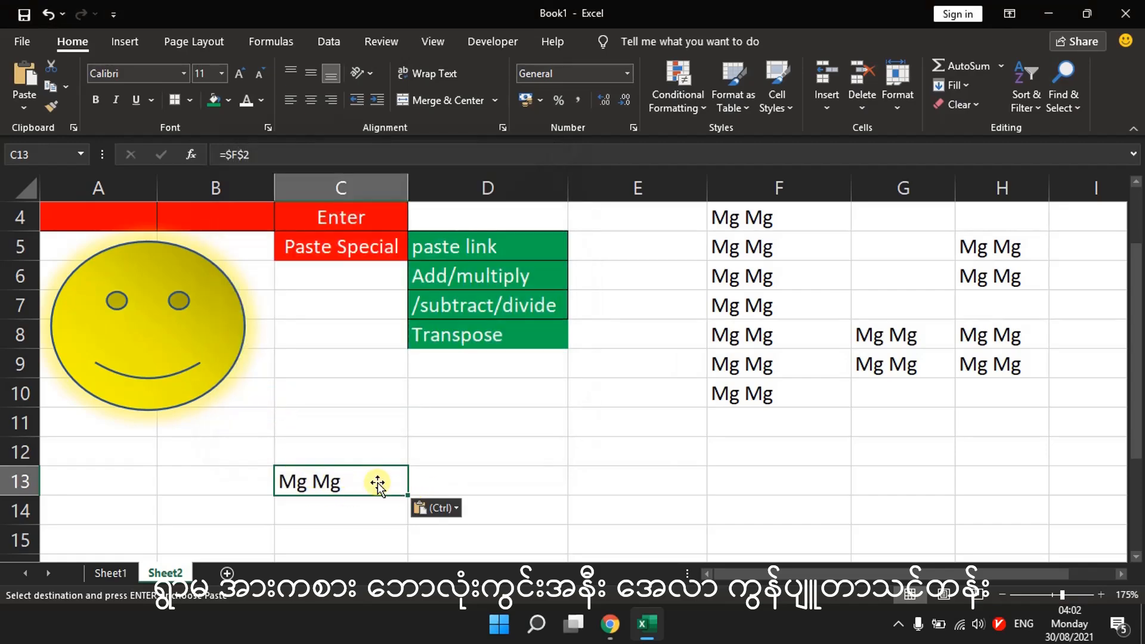
Replace the name in source cell F2 with a different name and check the linked cell C13.
{"action": "scroll", "coordinate": [648, 451], "scroll_direction": "up", "scroll_amount": 1}
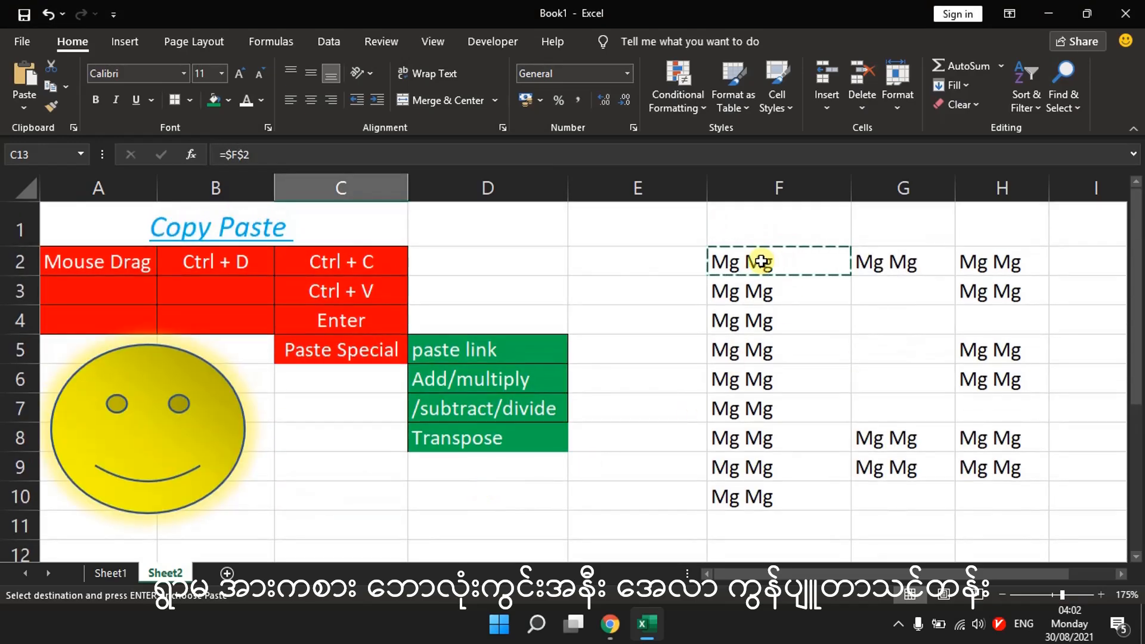
{"action": "scroll", "coordinate": [417, 427], "scroll_direction": "down", "scroll_amount": 1}
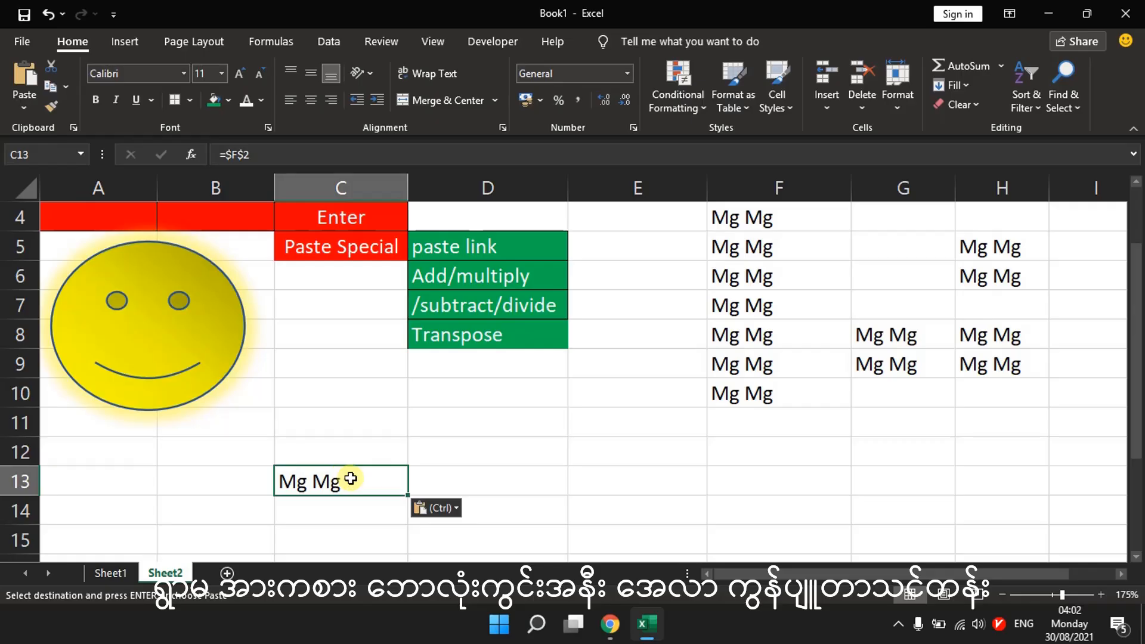
{"action": "scroll", "coordinate": [686, 405], "scroll_direction": "up", "scroll_amount": 1}
{"action": "left_click", "coordinate": [763, 262]}
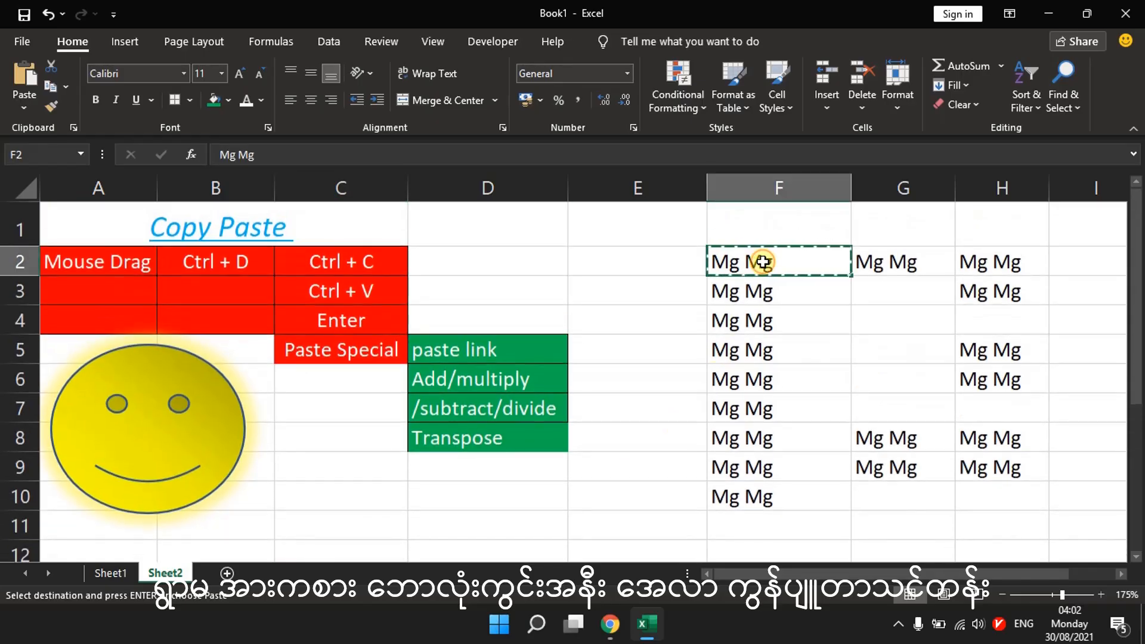
{"action": "type", "text": "Aung A"}
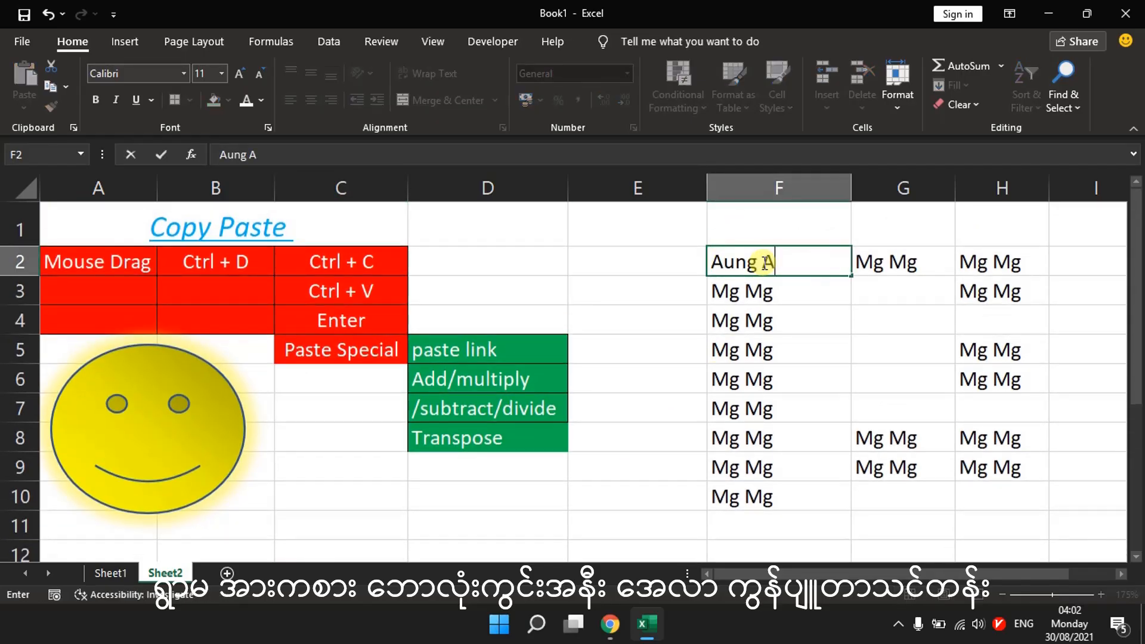
{"action": "type", "text": "ung"}
{"action": "key", "text": "Return"}
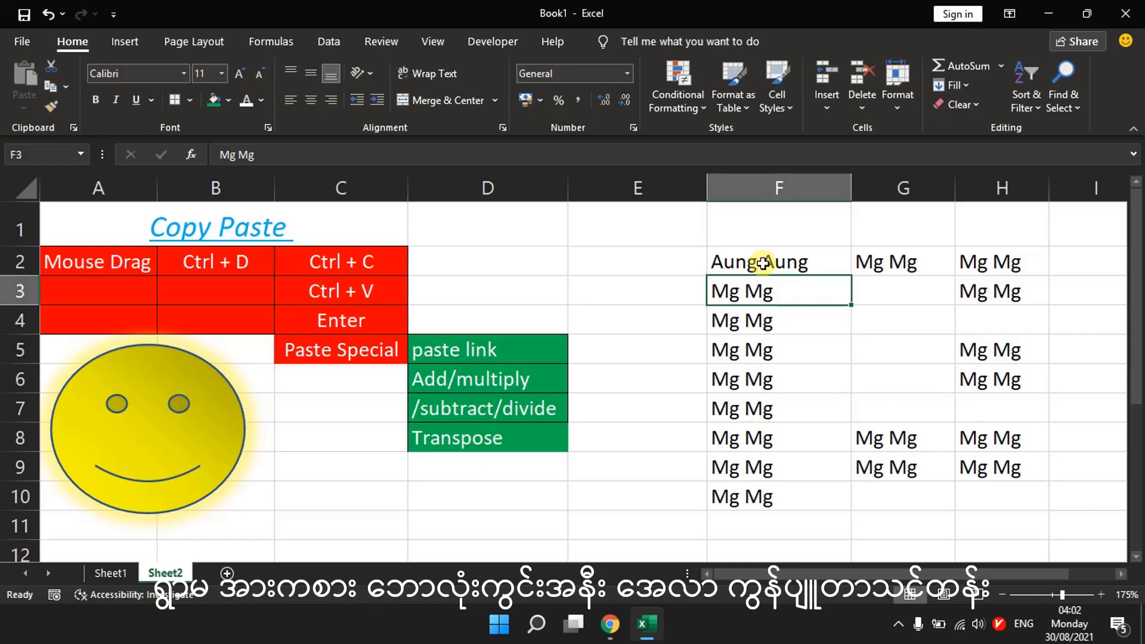
{"action": "scroll", "coordinate": [644, 394], "scroll_direction": "down", "scroll_amount": 1}
{"action": "left_click", "coordinate": [356, 478]}
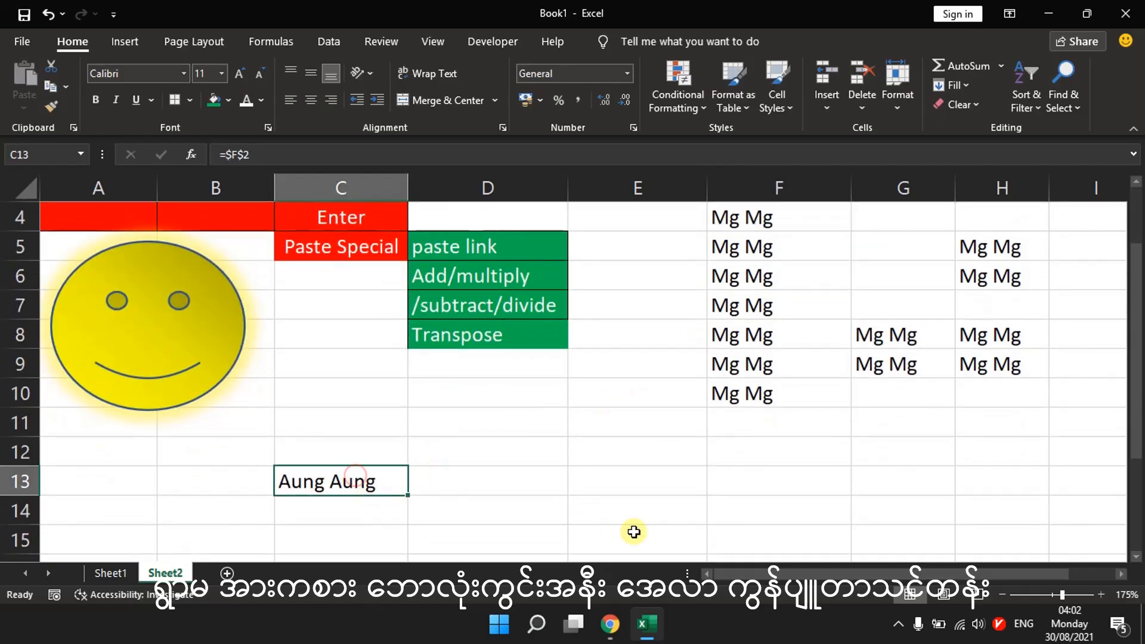
Enter another new name in F2 and view C13 again to compare it with the source.
{"action": "scroll", "coordinate": [628, 529], "scroll_direction": "up", "scroll_amount": 1}
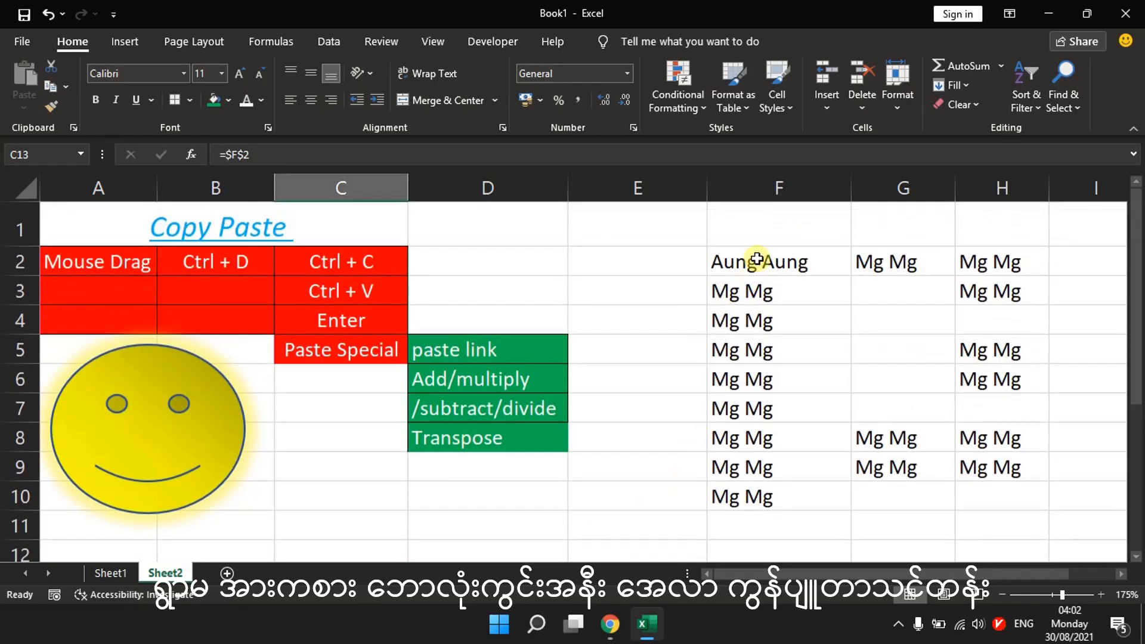
{"action": "left_click", "coordinate": [756, 261]}
{"action": "type", "text": "Toe Toe"}
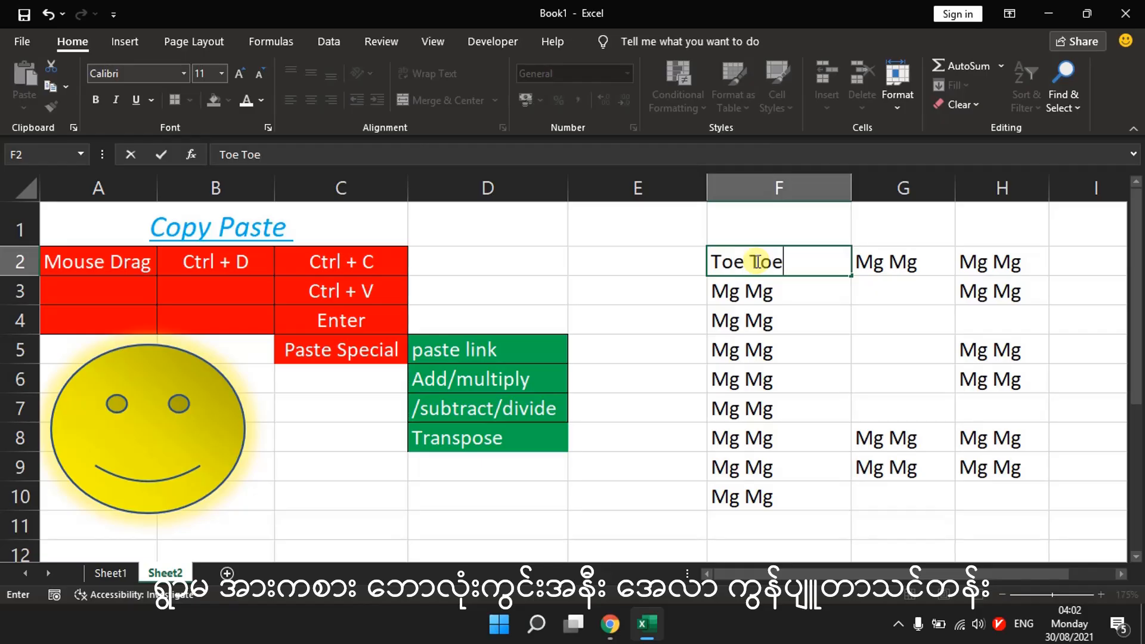
{"action": "key", "text": "Return"}
{"action": "scroll", "coordinate": [378, 383], "scroll_direction": "down", "scroll_amount": 1}
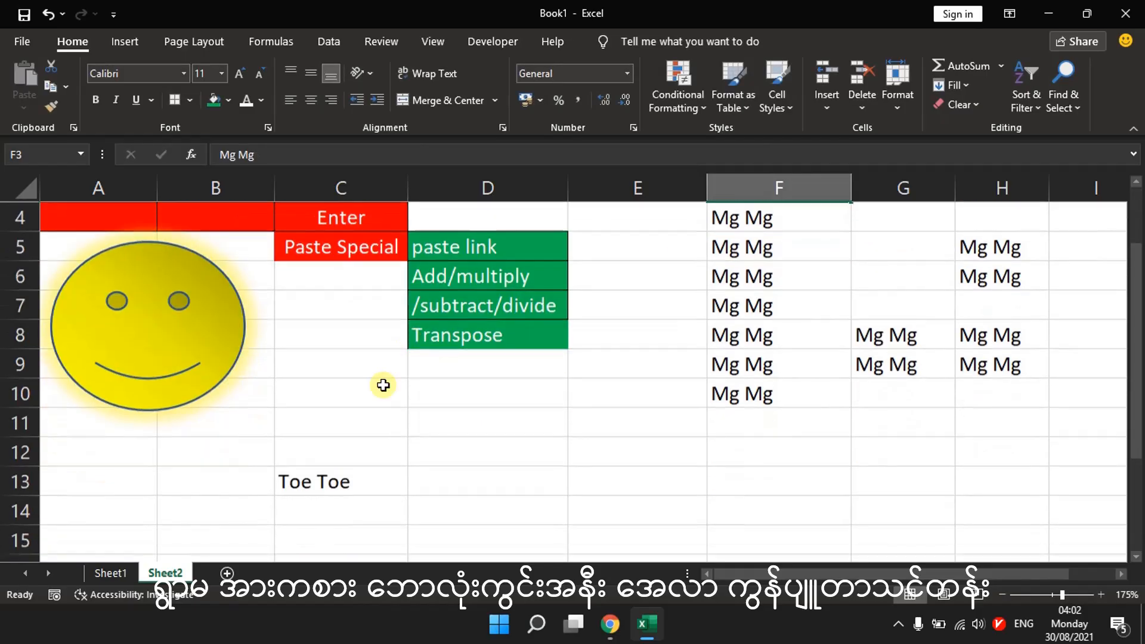
Examine the link formula in cell C13 and the paste link entry in D5 of the notes.
{"action": "left_click", "coordinate": [340, 484]}
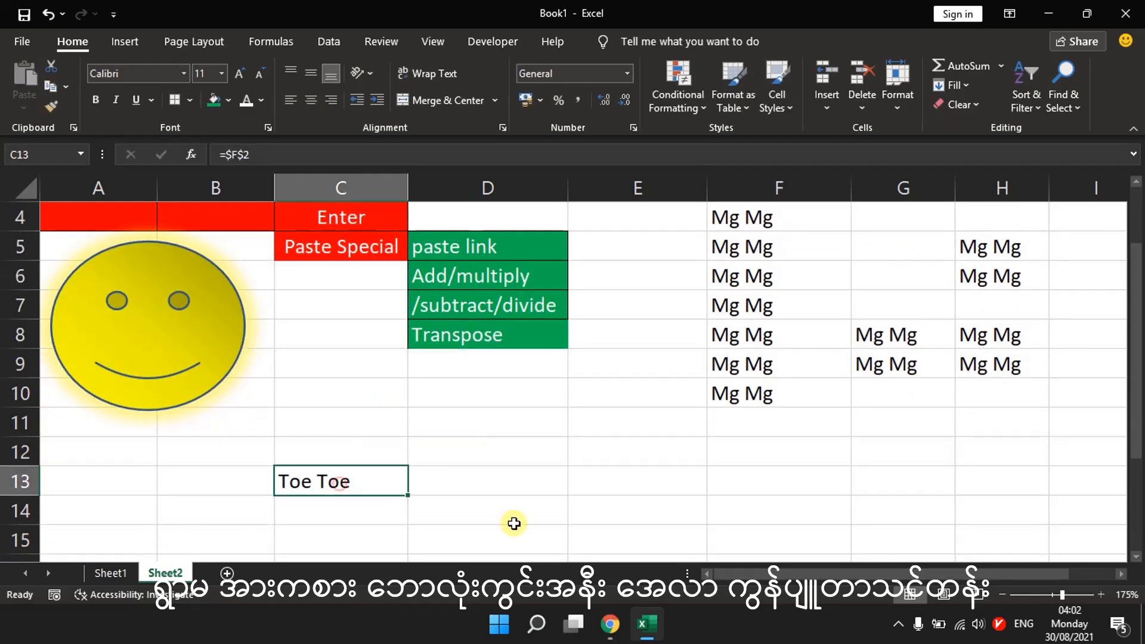
{"action": "left_click", "coordinate": [433, 249]}
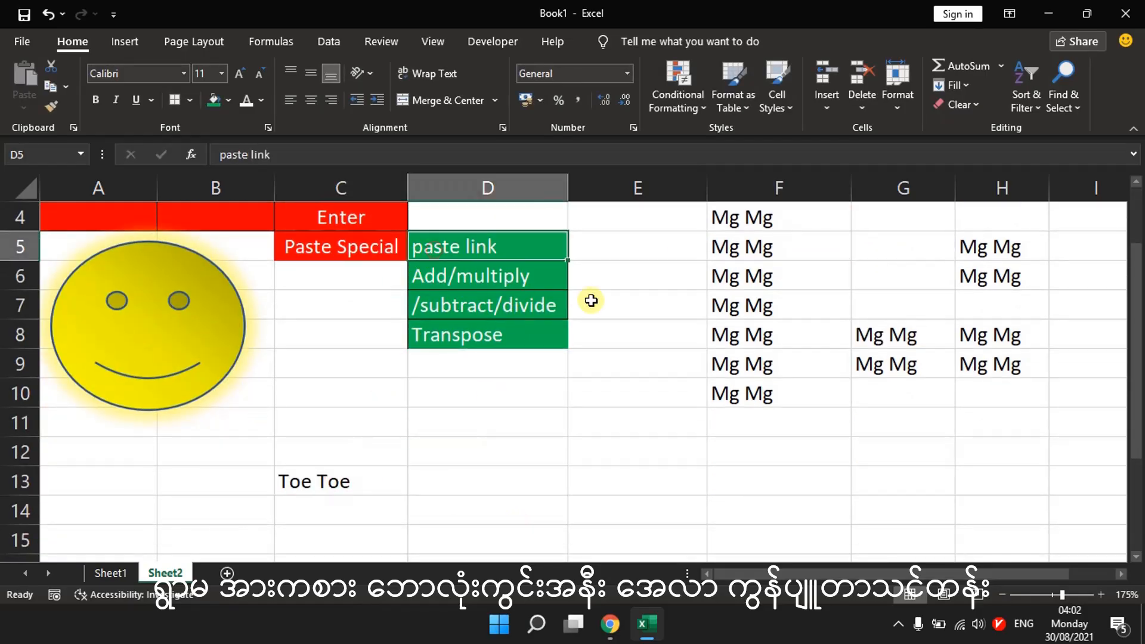
{"action": "left_click", "coordinate": [355, 481]}
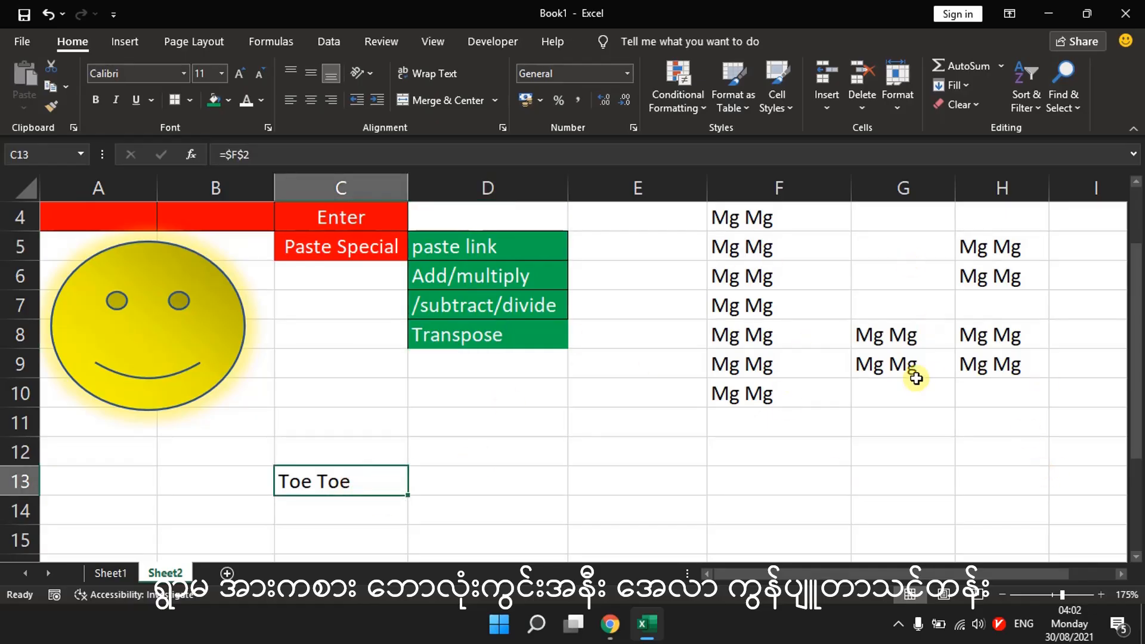
{"action": "left_click", "coordinate": [315, 483]}
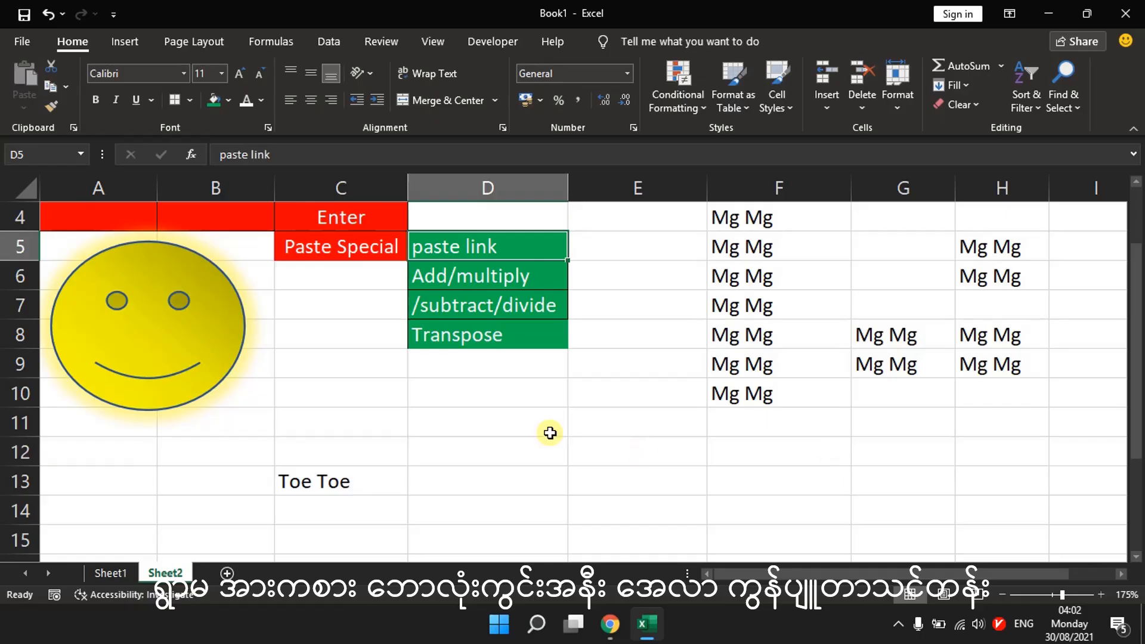
Enter 150 in E12 and fill it down through E15.
{"action": "left_click", "coordinate": [595, 445]}
{"action": "type", "text": "150"}
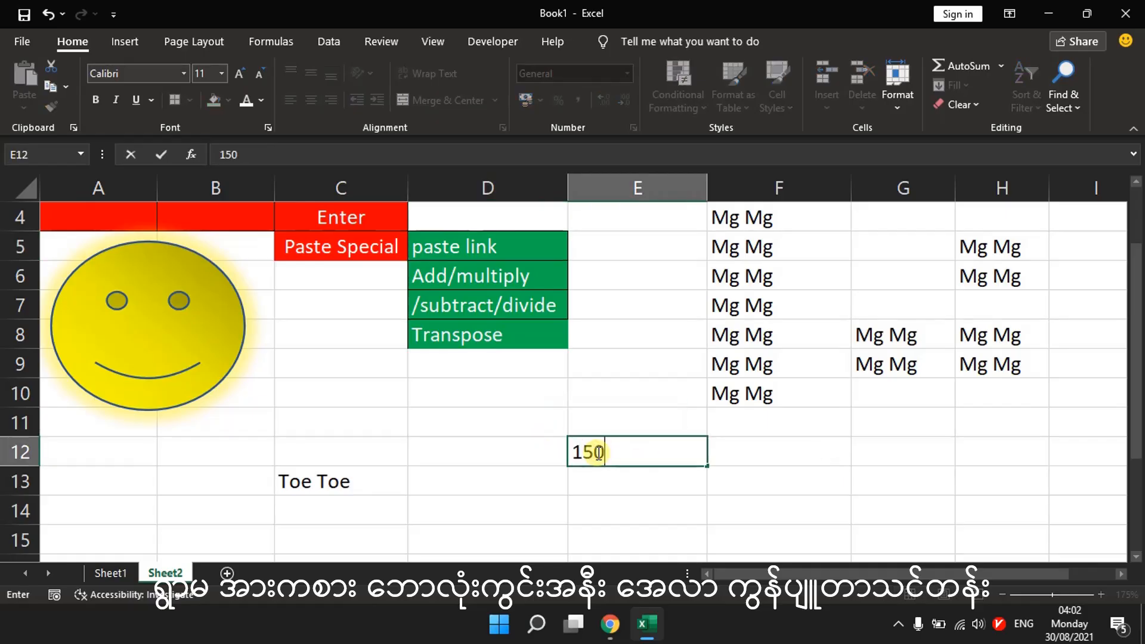
{"action": "key", "text": "Return"}
{"action": "key", "text": "ctrl+d"}
{"action": "key", "text": "Return"}
{"action": "key", "text": "ctrl+d"}
{"action": "key", "text": "Return"}
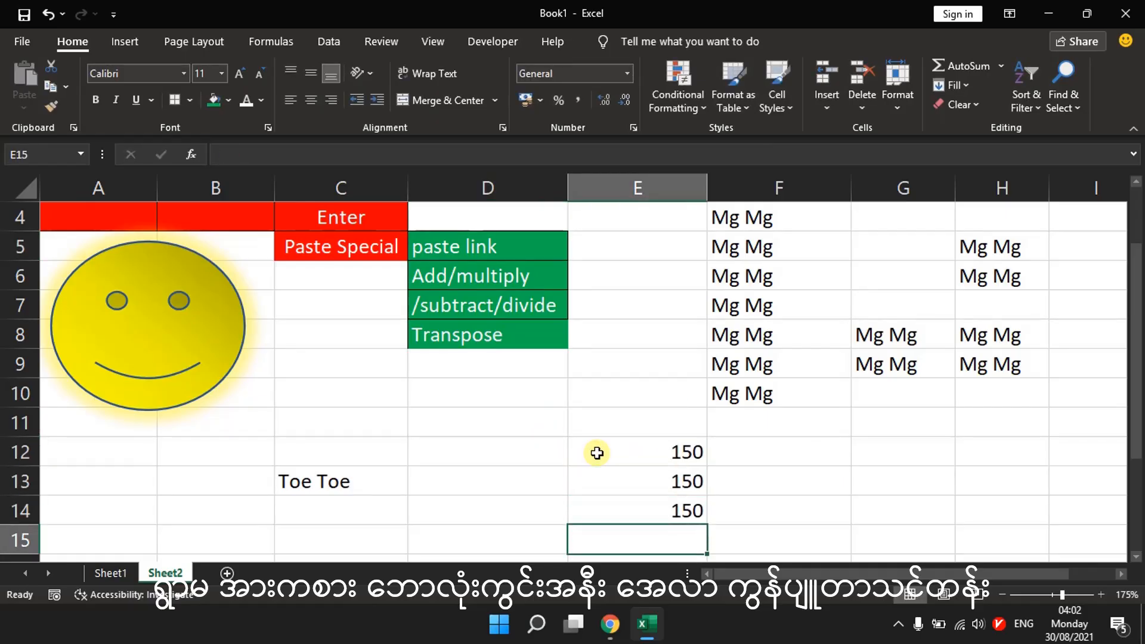
{"action": "left_click", "coordinate": [597, 454]}
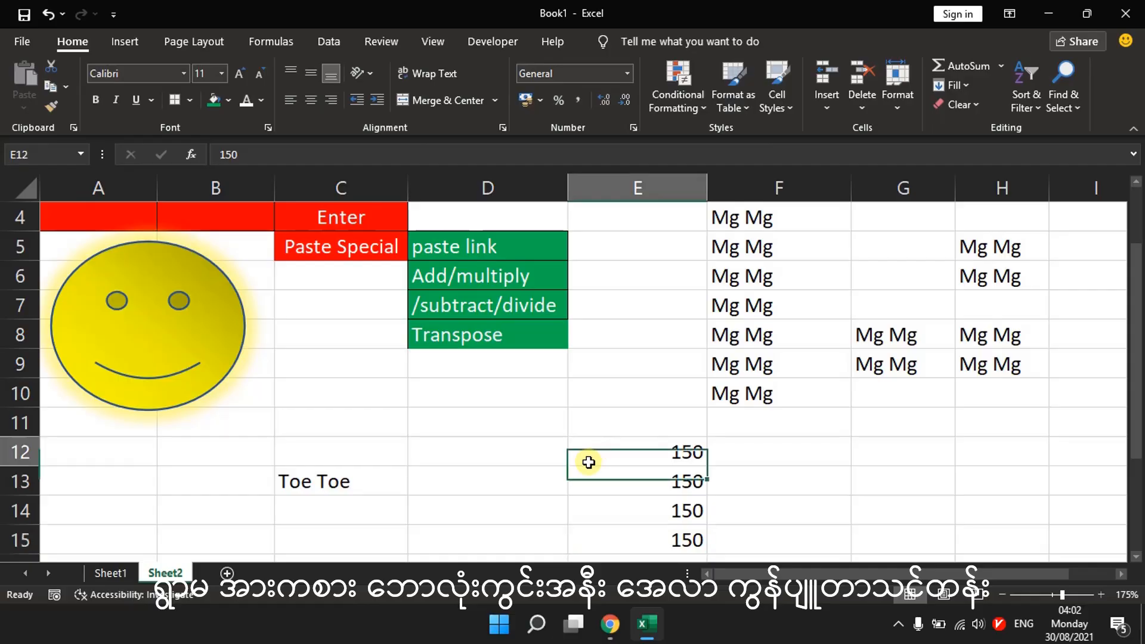
Enter the value 6 in each of the cells H12 to H15.
{"action": "scroll", "coordinate": [644, 465], "scroll_direction": "down", "scroll_amount": 1}
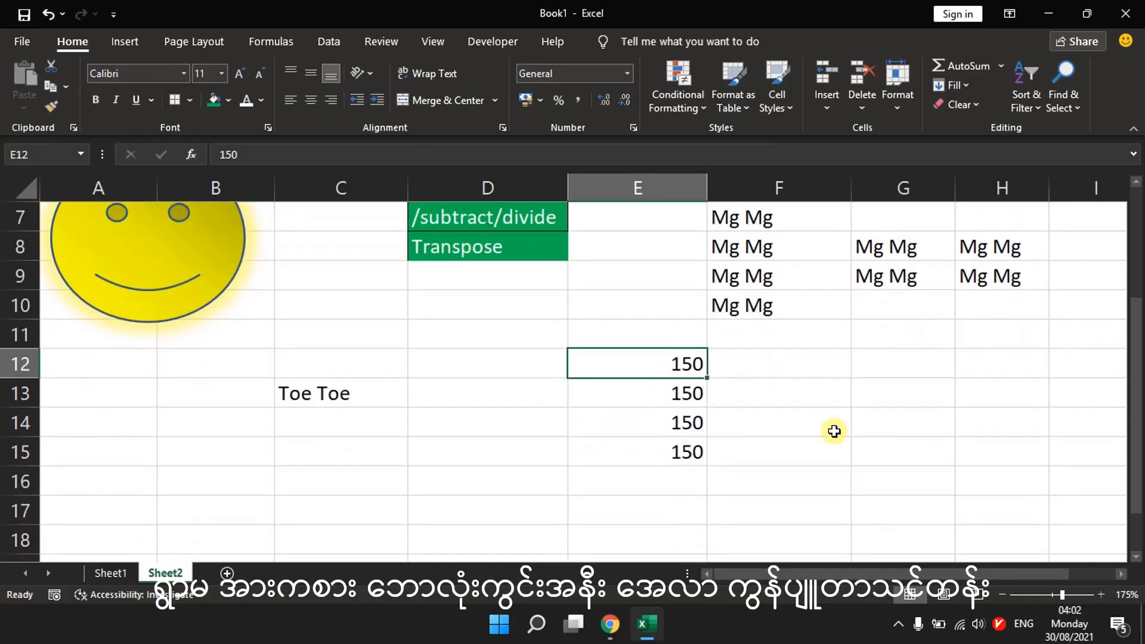
{"action": "left_click", "coordinate": [993, 368]}
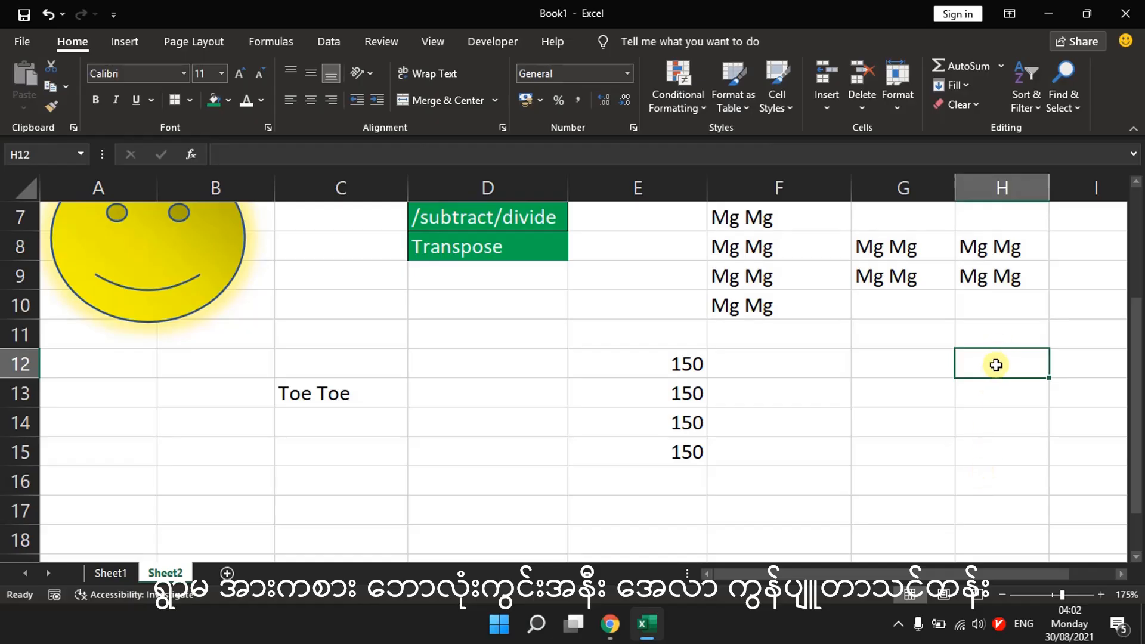
{"action": "type", "text": "6"}
{"action": "key", "text": "Return"}
{"action": "type", "text": "6"}
{"action": "key", "text": "Return"}
{"action": "type", "text": "6"}
{"action": "key", "text": "Return"}
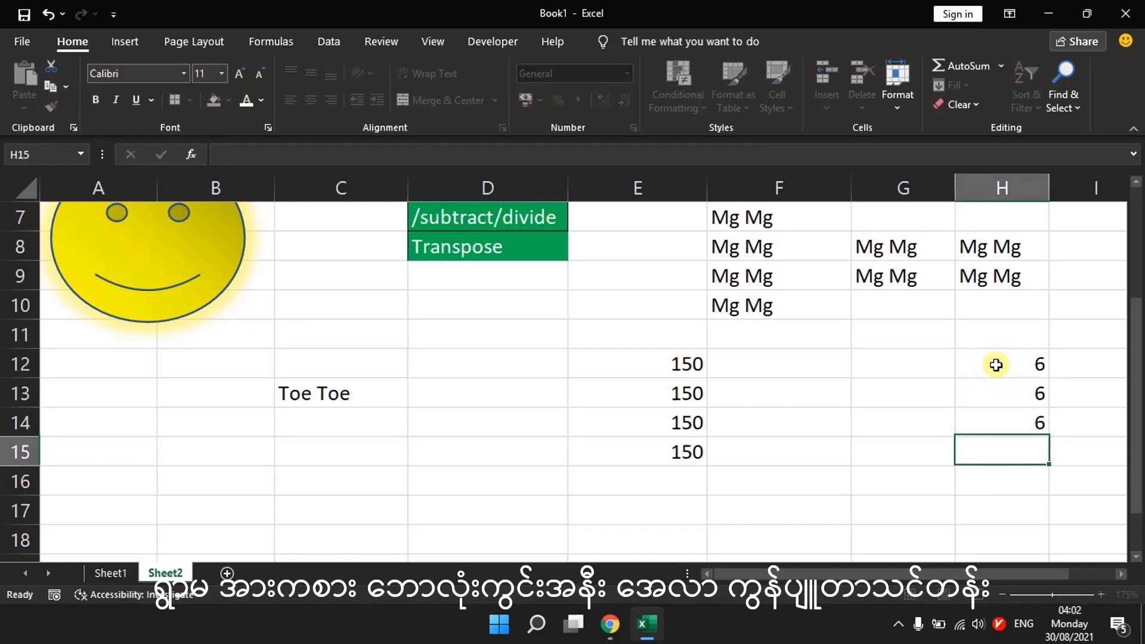
{"action": "type", "text": "6"}
{"action": "key", "text": "Return"}
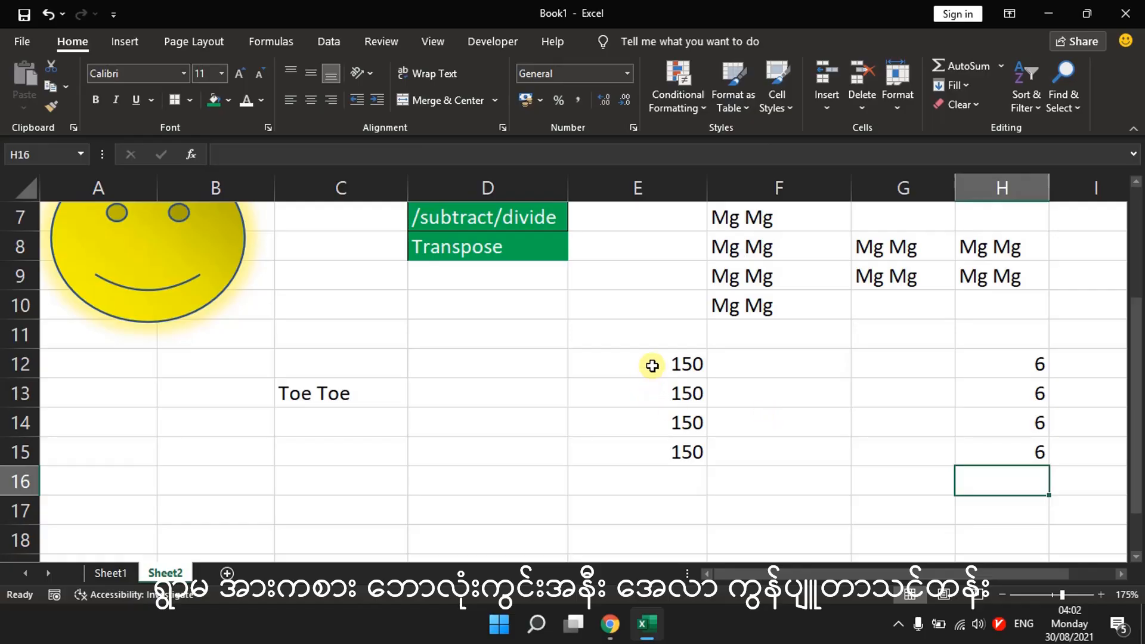
Copy E12:E15 and paste it onto the values from H12 down using Paste Special with the Multiply operation.
{"action": "left_click_drag", "start_coordinate": [655, 363], "coordinate": [661, 449]}
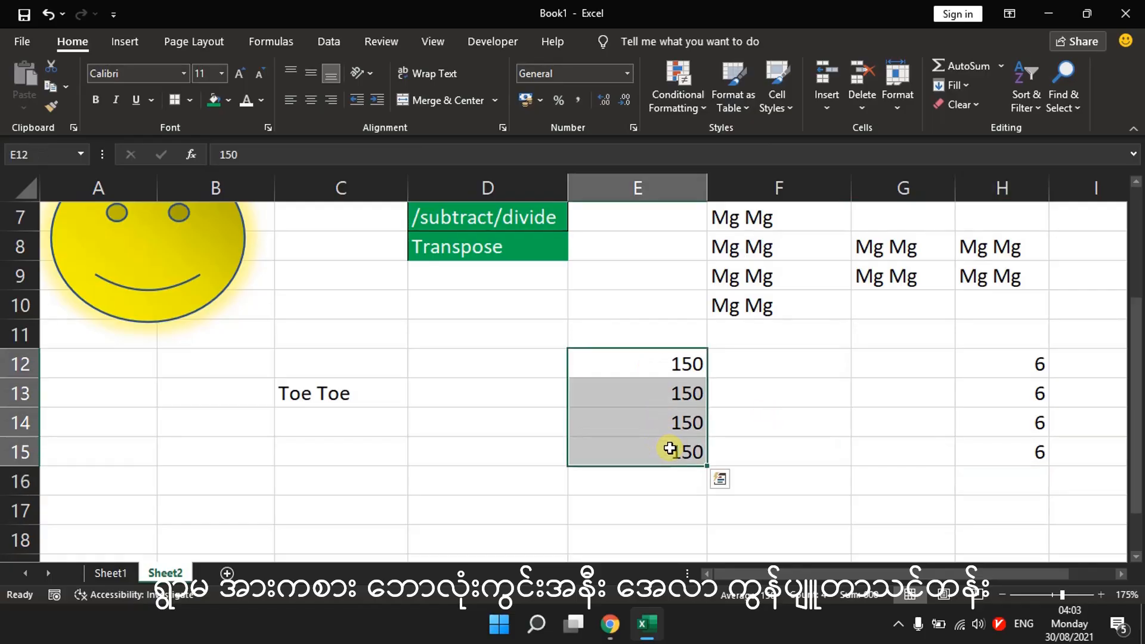
{"action": "key", "text": "ctrl+c"}
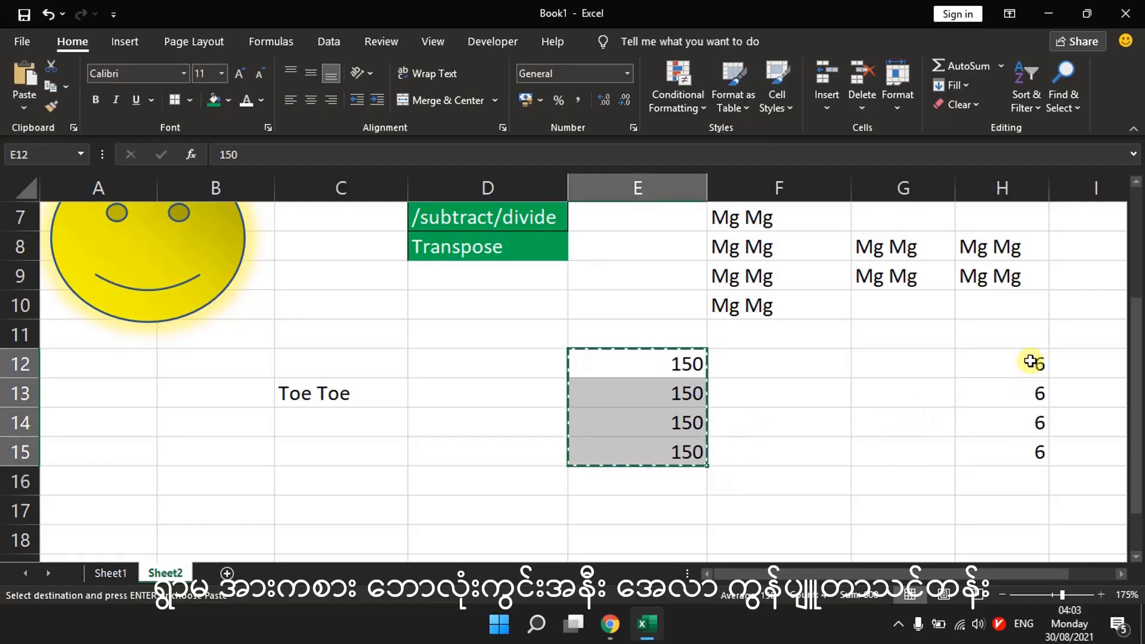
{"action": "right_click", "coordinate": [1030, 361]}
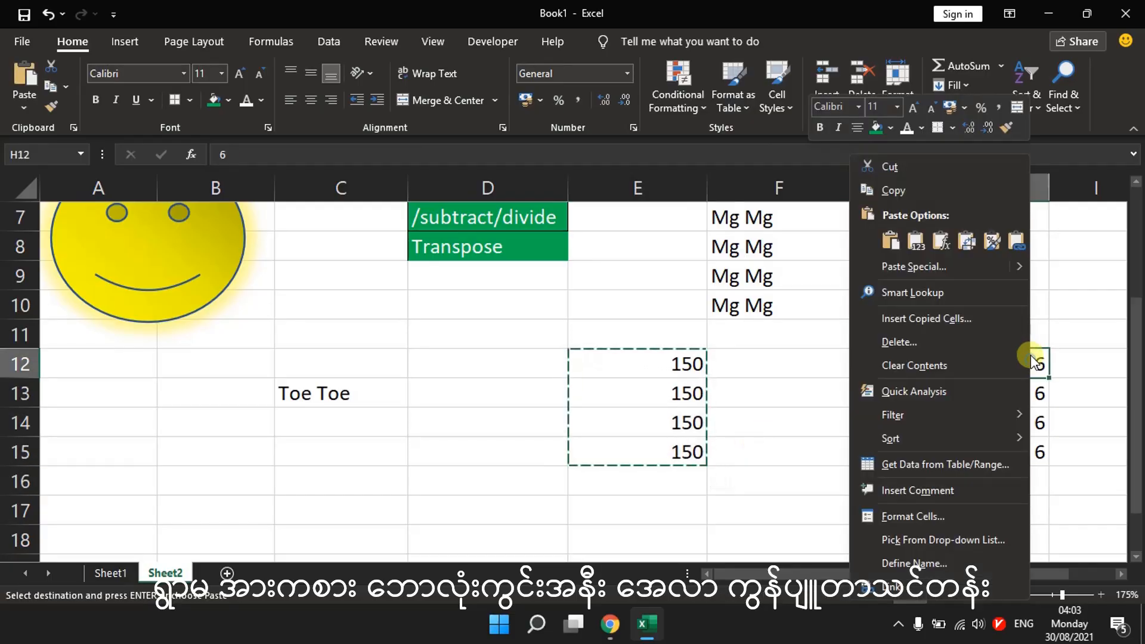
{"action": "left_click", "coordinate": [903, 271]}
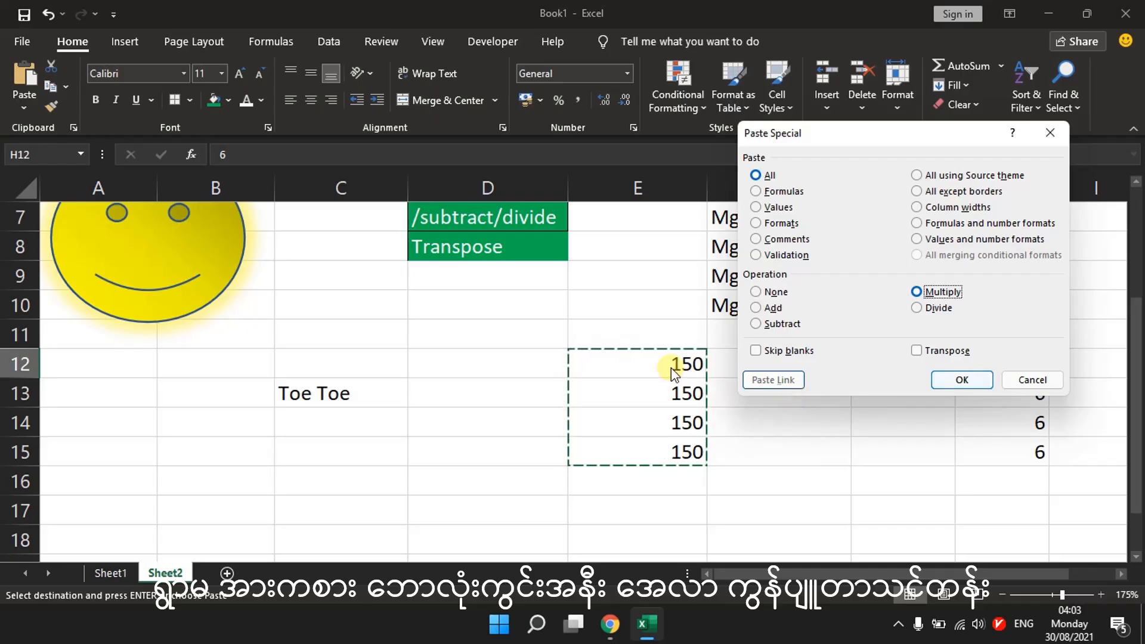
{"action": "left_click", "coordinate": [961, 379]}
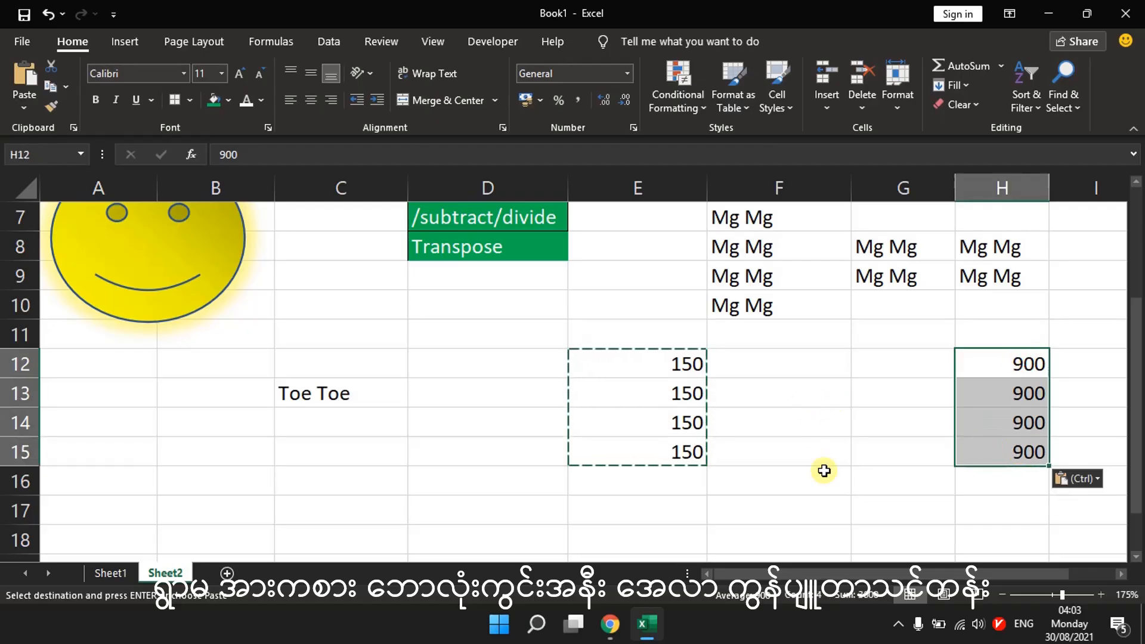
Enter the value 10 in each of the cells G17 to G20.
{"action": "left_click", "coordinate": [875, 515]}
{"action": "scroll", "coordinate": [875, 515], "scroll_direction": "down", "scroll_amount": 1}
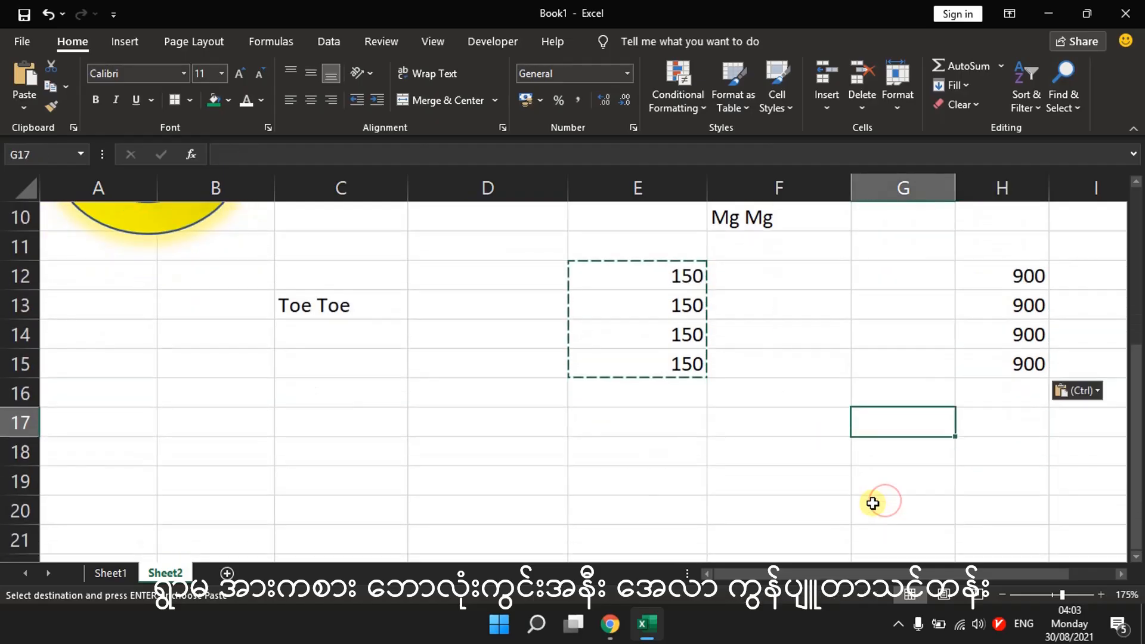
{"action": "type", "text": "10"}
{"action": "key", "text": "Return"}
{"action": "type", "text": "10"}
{"action": "key", "text": "Return"}
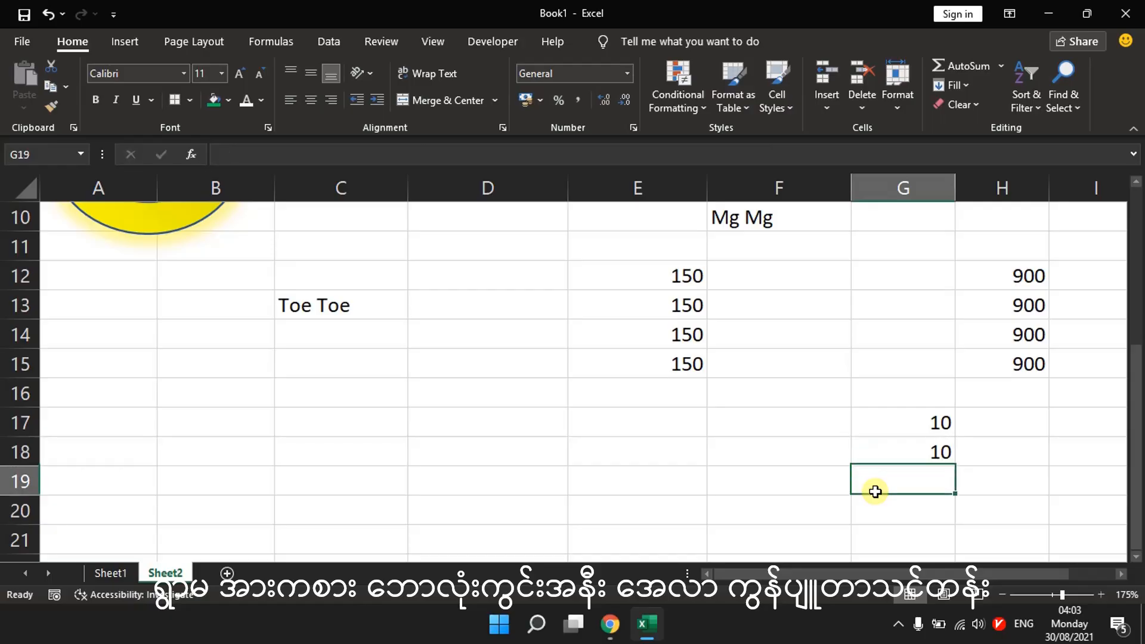
{"action": "type", "text": "10"}
{"action": "key", "text": "Return"}
{"action": "type", "text": "10"}
{"action": "key", "text": "Return"}
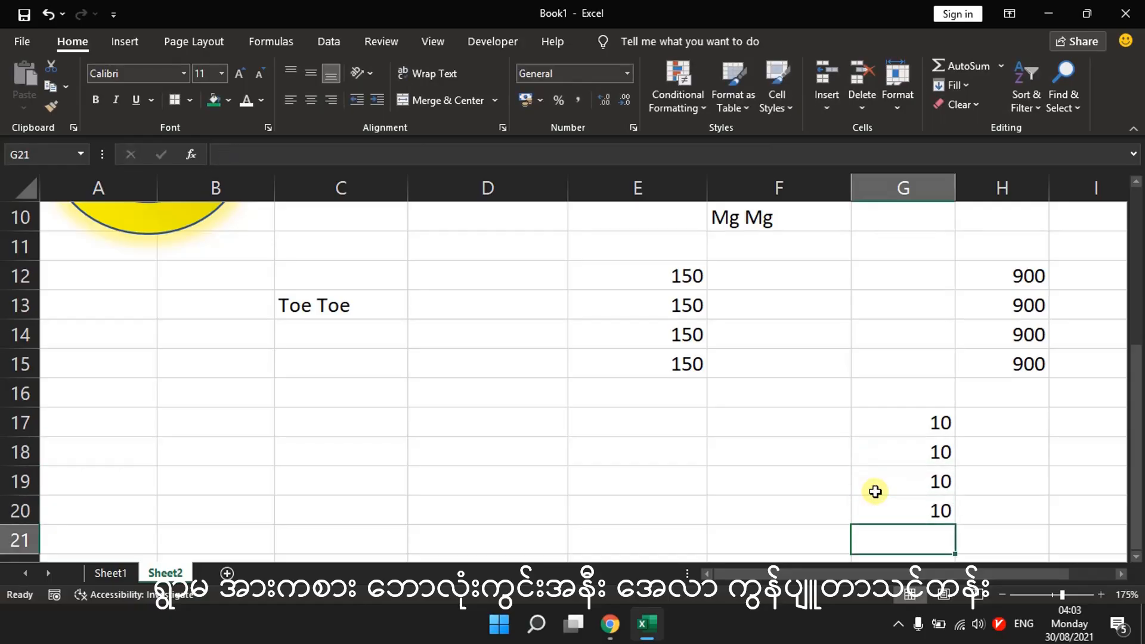
Copy H12:H15 and paste it onto the values from G17 down using Paste Special with the Add operation.
{"action": "left_click_drag", "start_coordinate": [989, 279], "coordinate": [994, 362]}
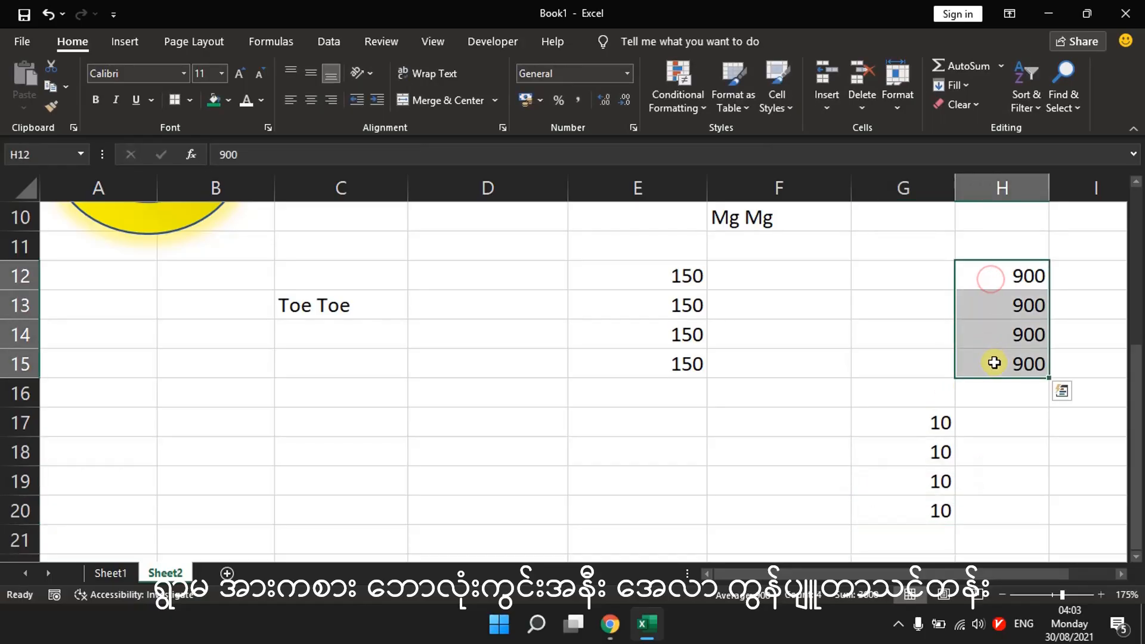
{"action": "key", "text": "ctrl+c"}
{"action": "right_click", "coordinate": [900, 422]}
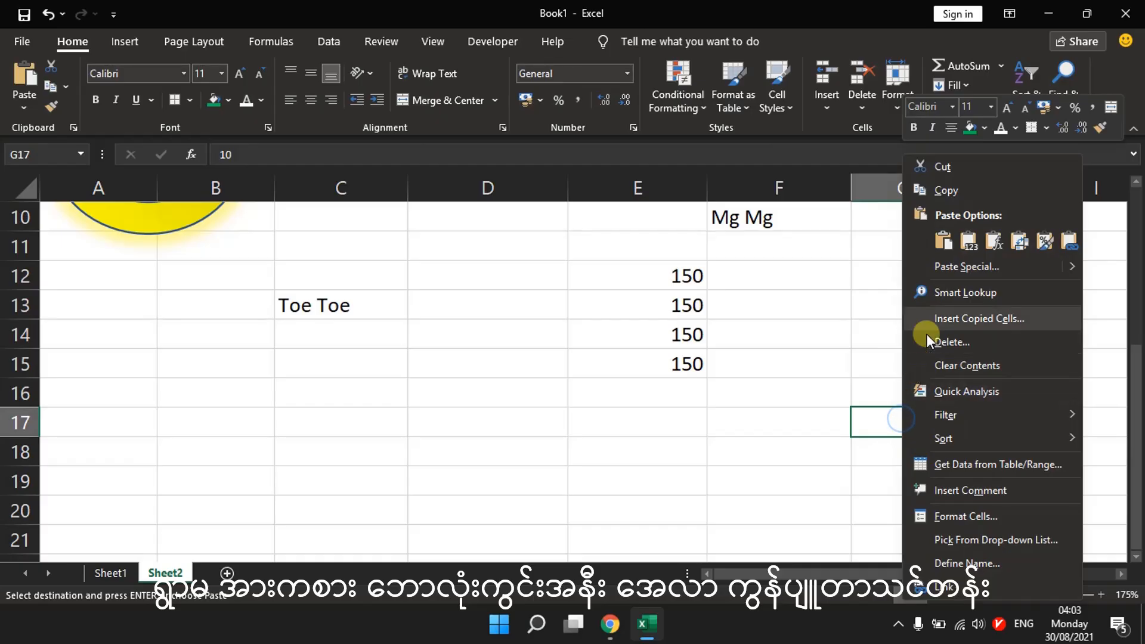
{"action": "left_click", "coordinate": [959, 268]}
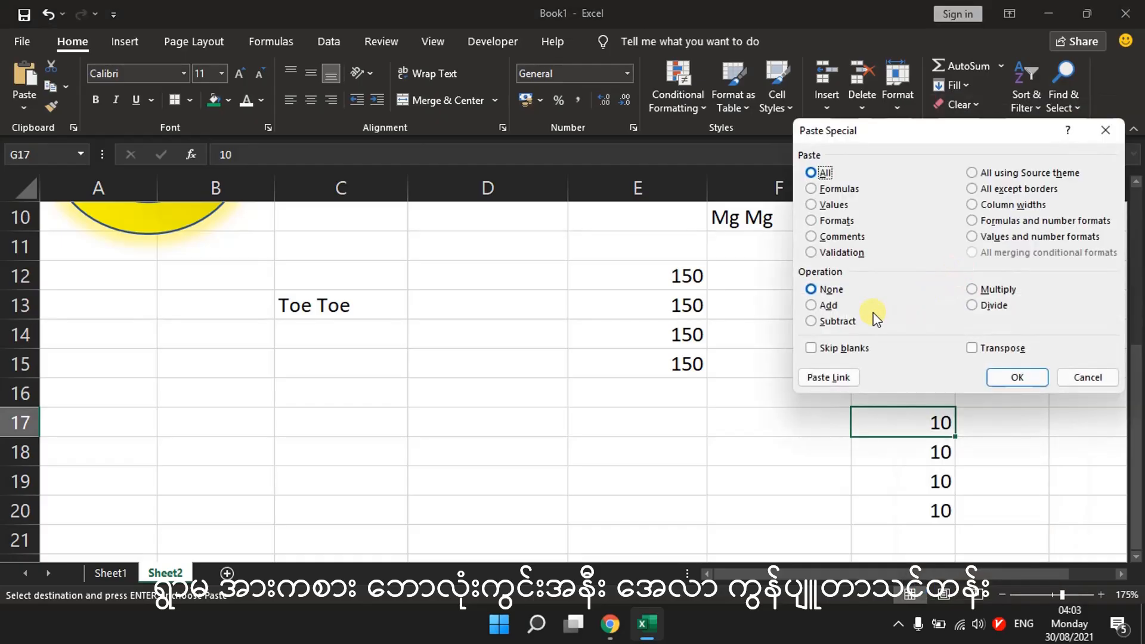
{"action": "left_click", "coordinate": [822, 305]}
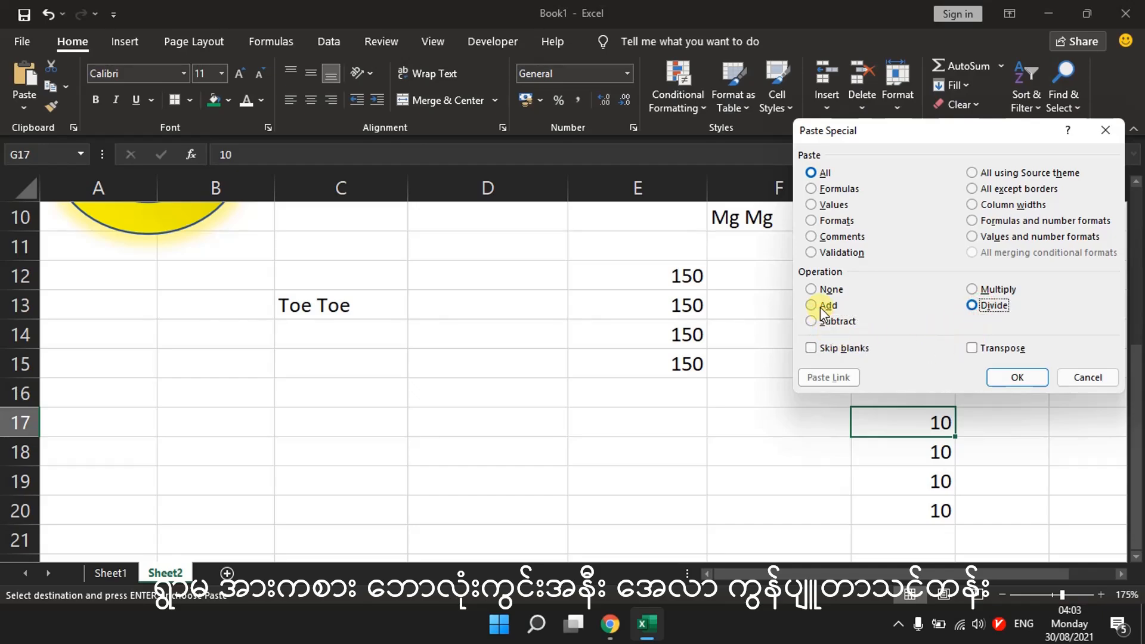
{"action": "left_click", "coordinate": [1018, 378]}
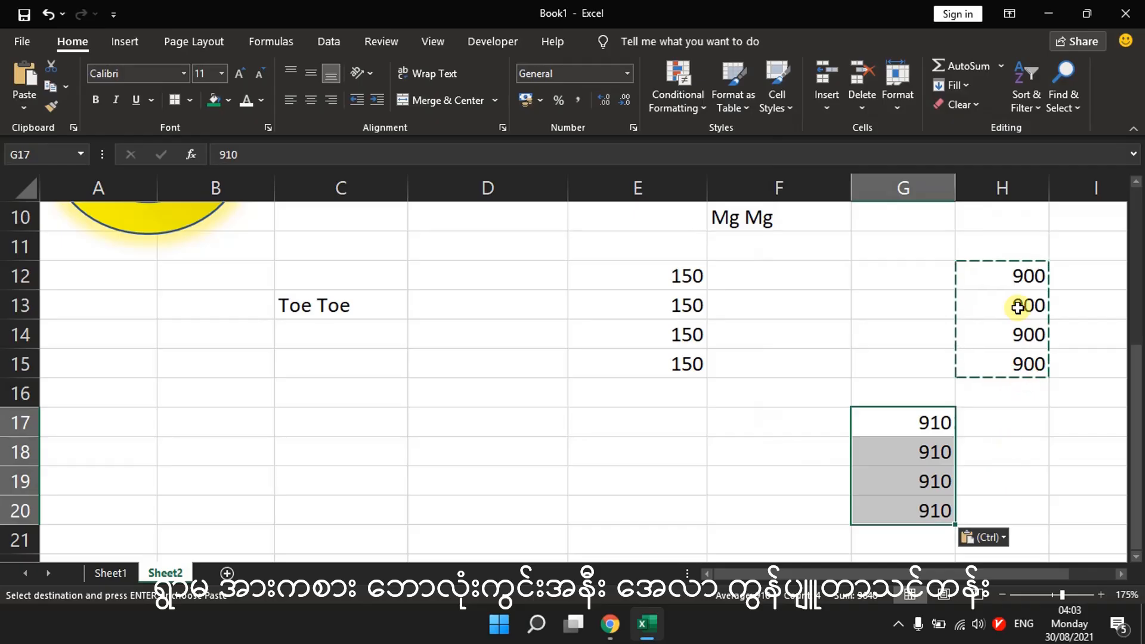
{"action": "left_click_drag", "start_coordinate": [912, 422], "coordinate": [915, 504]}
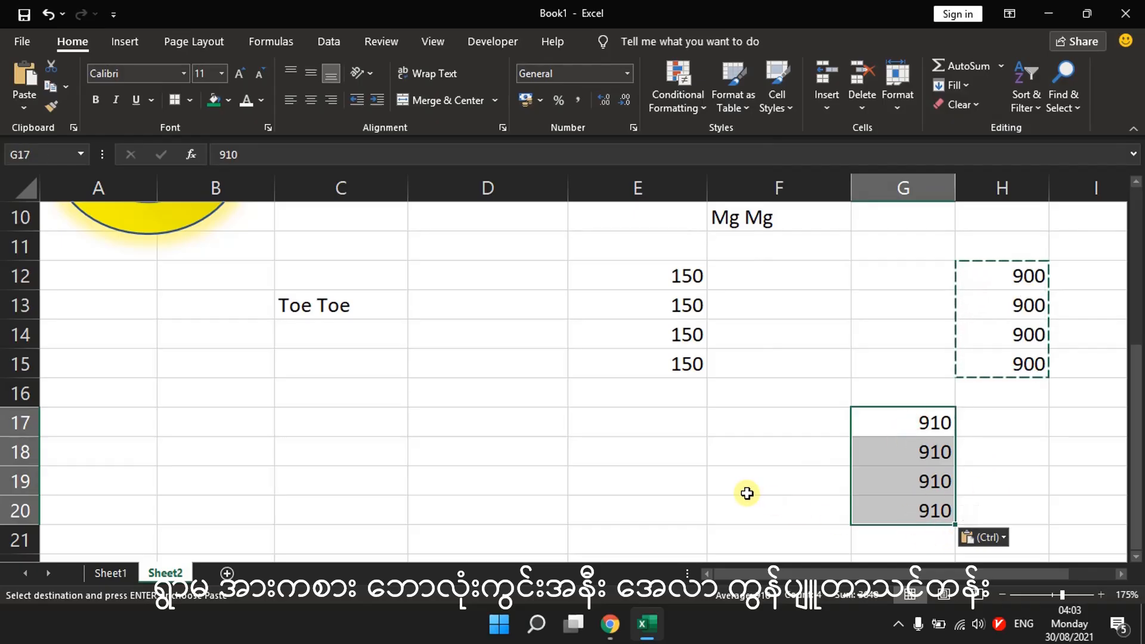
Review the Add/multiply, /subtract/divide and Transpose entries in the list of Paste Special options.
{"action": "scroll", "coordinate": [743, 489], "scroll_direction": "up", "scroll_amount": 2}
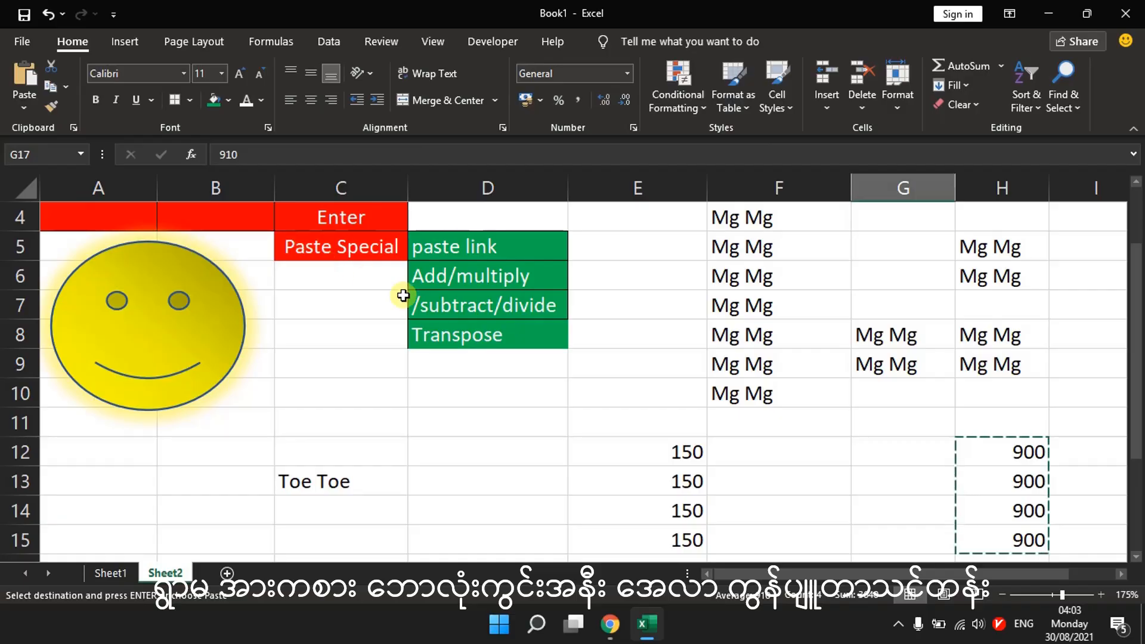
{"action": "left_click", "coordinate": [447, 271]}
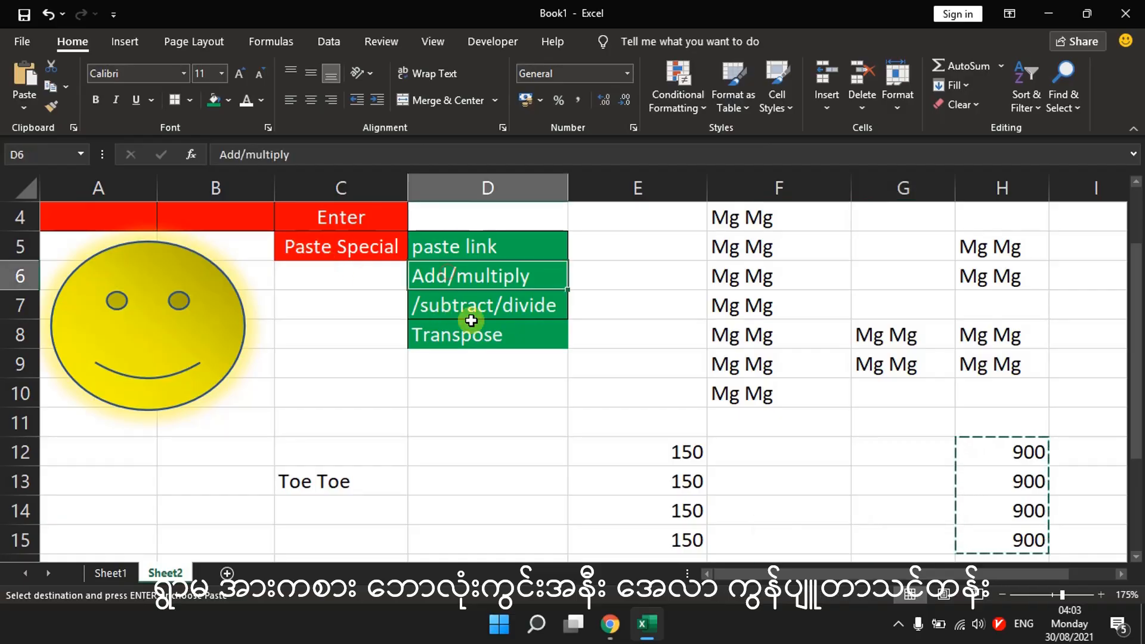
{"action": "left_click", "coordinate": [476, 307]}
{"action": "left_click", "coordinate": [460, 342]}
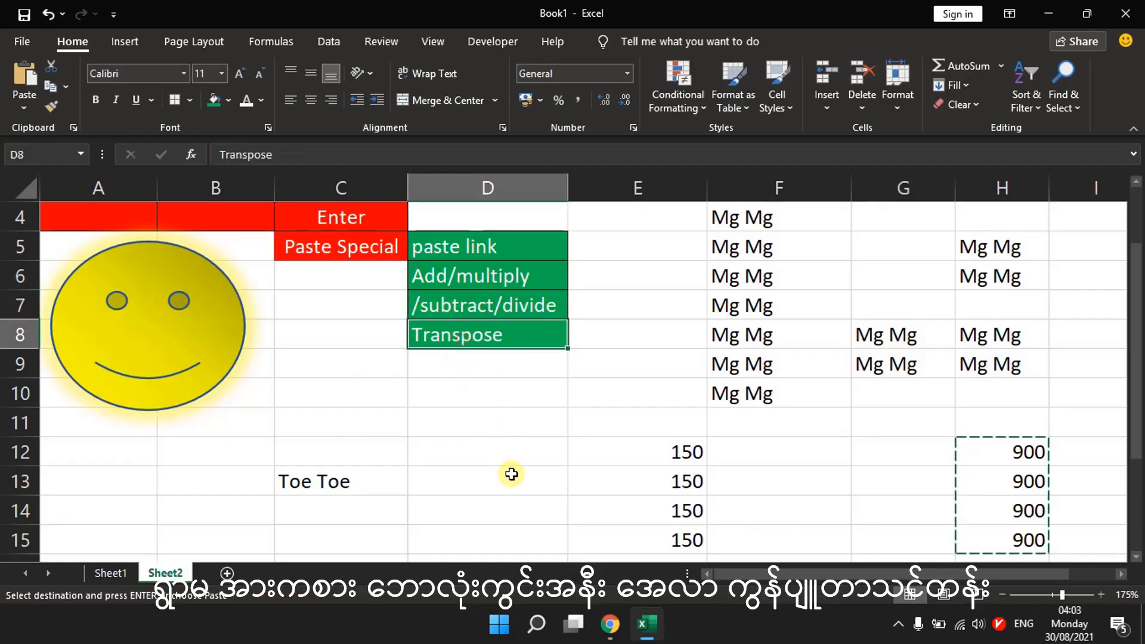
{"action": "scroll", "coordinate": [513, 486], "scroll_direction": "down", "scroll_amount": 1}
{"action": "scroll", "coordinate": [513, 486], "scroll_direction": "up", "scroll_amount": 2}
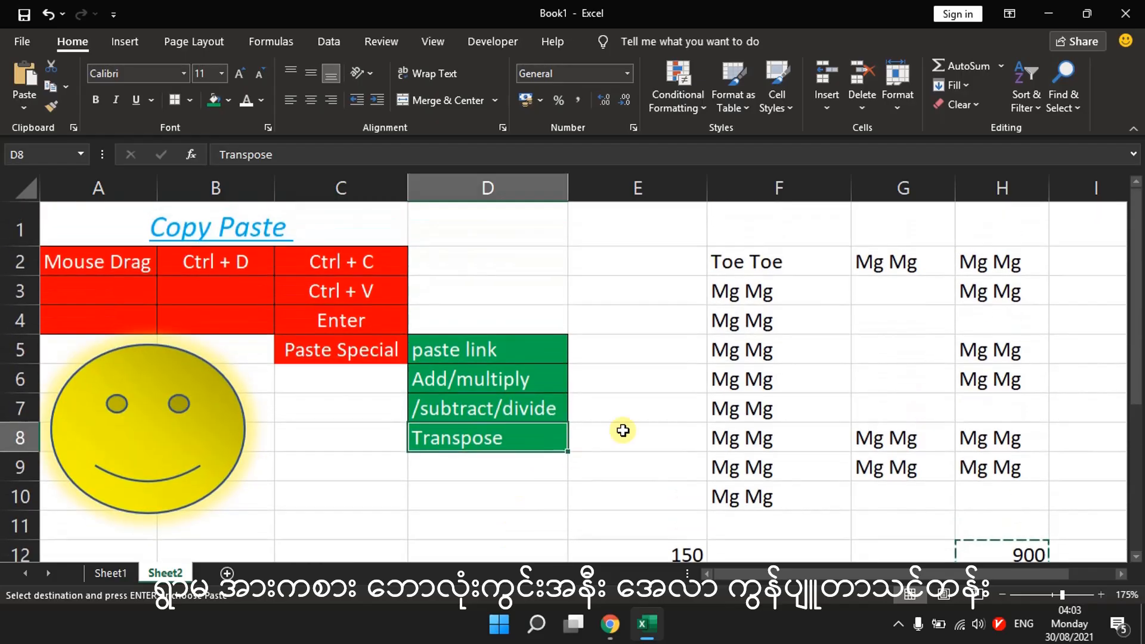
Copy the names in F3:F10 and paste them as a row starting at A16 using Paste Special with Transpose.
{"action": "left_click_drag", "start_coordinate": [764, 304], "coordinate": [756, 496]}
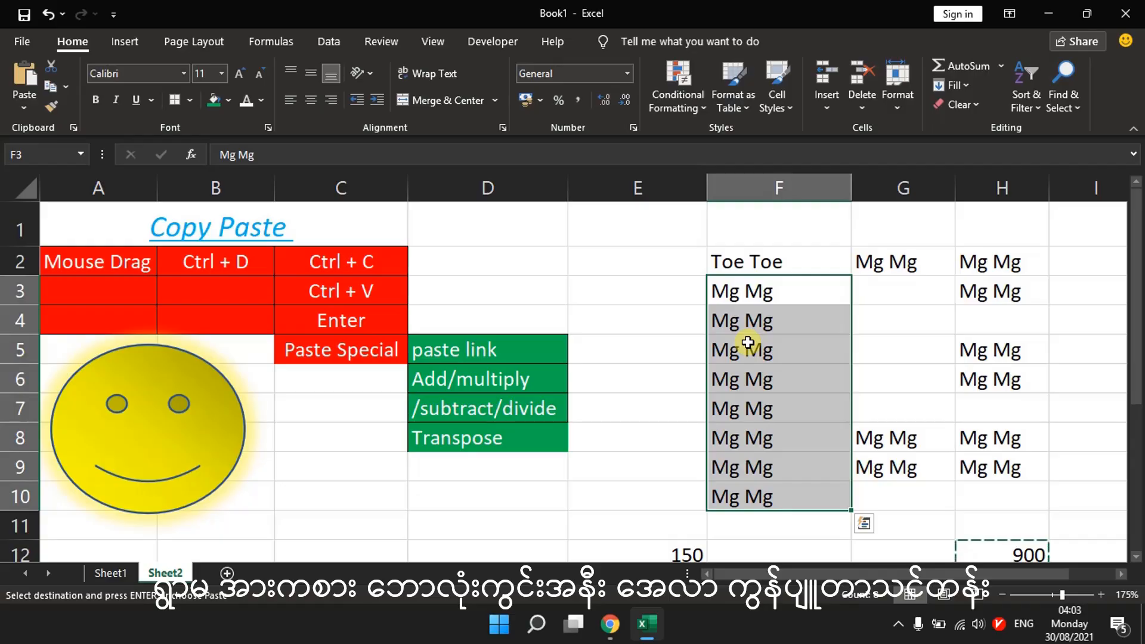
{"action": "key", "text": "ctrl+c"}
{"action": "scroll", "coordinate": [723, 389], "scroll_direction": "down", "scroll_amount": 2}
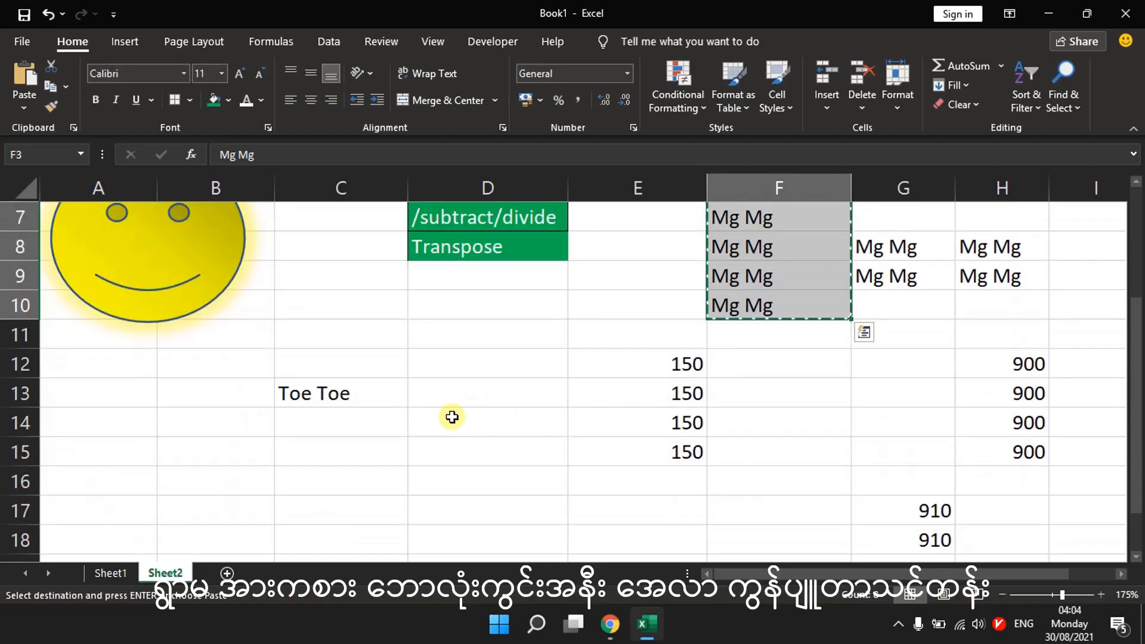
{"action": "right_click", "coordinate": [97, 481]}
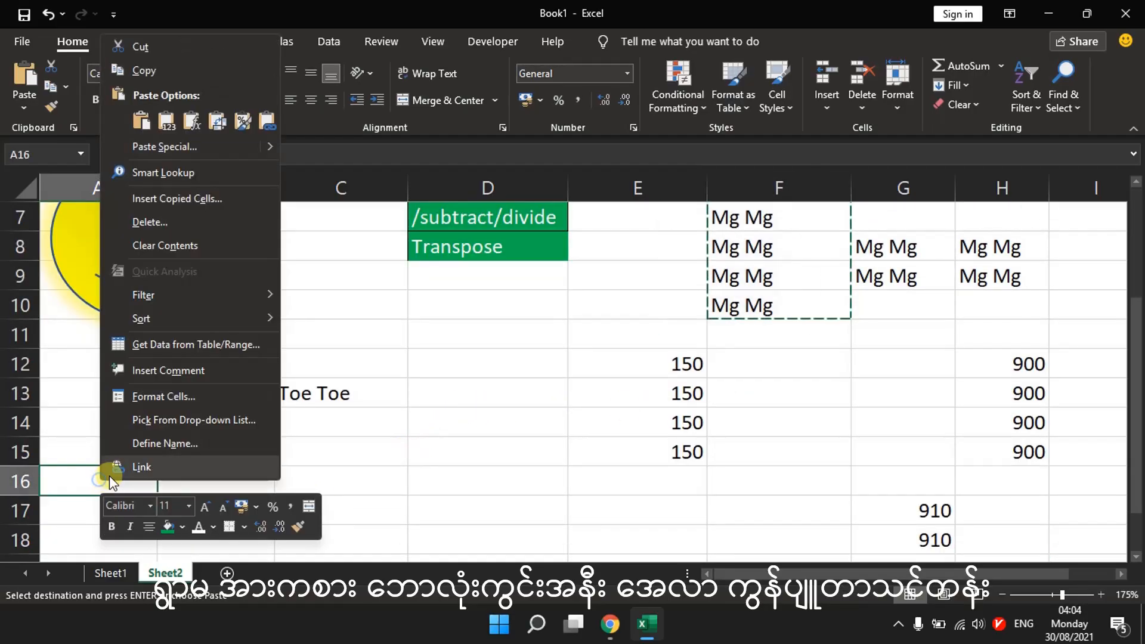
{"action": "left_click", "coordinate": [170, 150]}
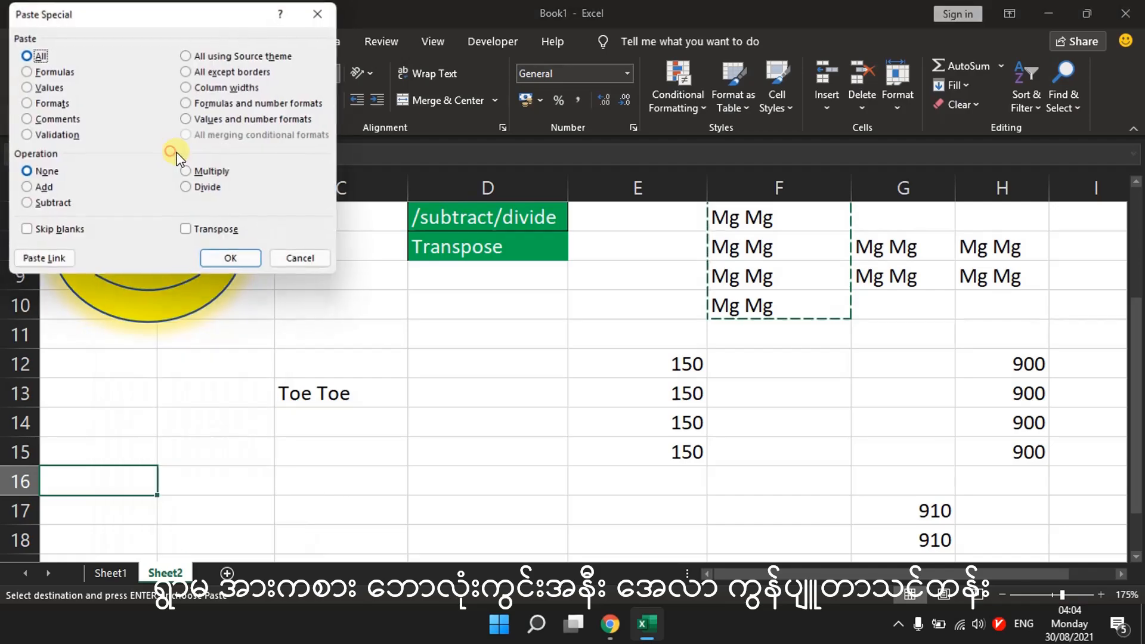
{"action": "left_click", "coordinate": [189, 229]}
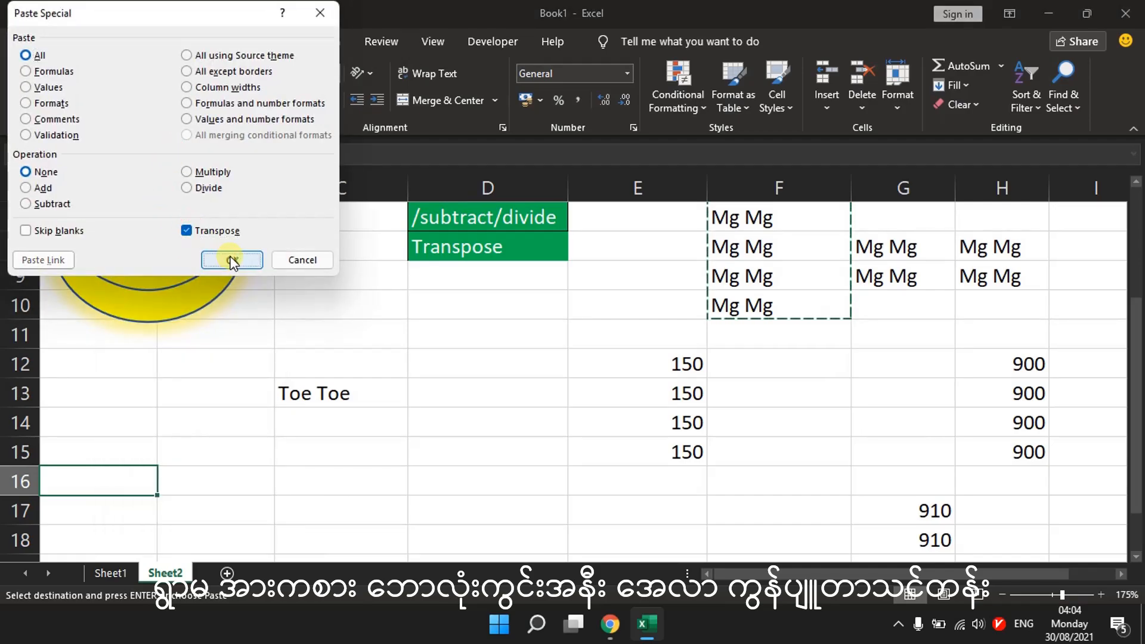
{"action": "left_click", "coordinate": [232, 260]}
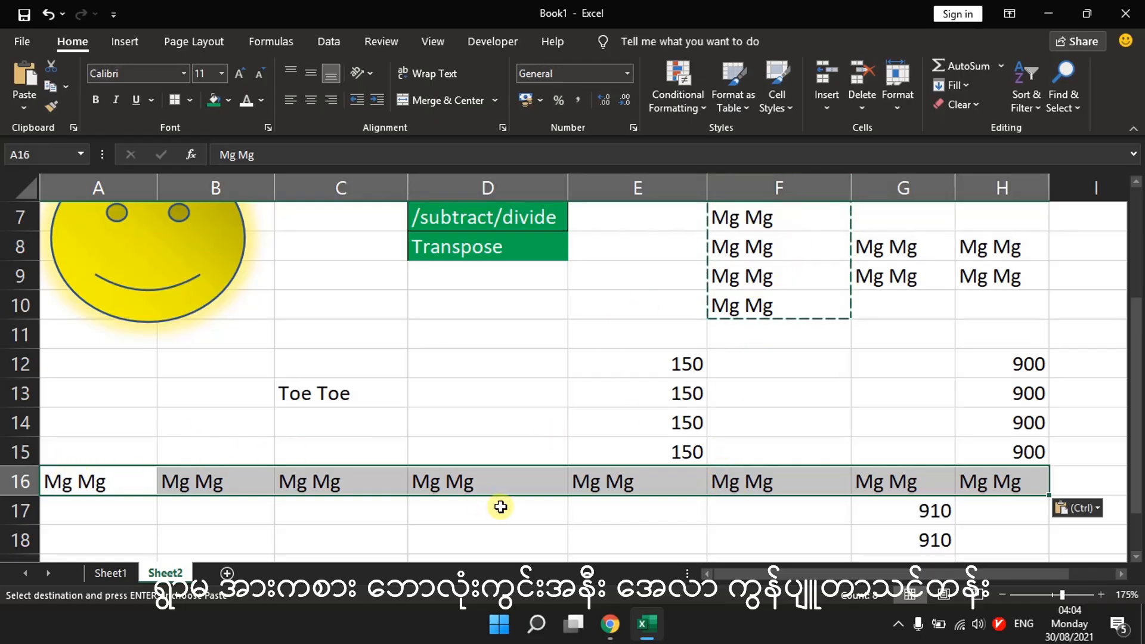
Copy the names in row 16 (A16:H16) and paste them as a column starting at B19 using Paste Special with Transpose.
{"action": "scroll", "coordinate": [510, 507], "scroll_direction": "down", "scroll_amount": 1}
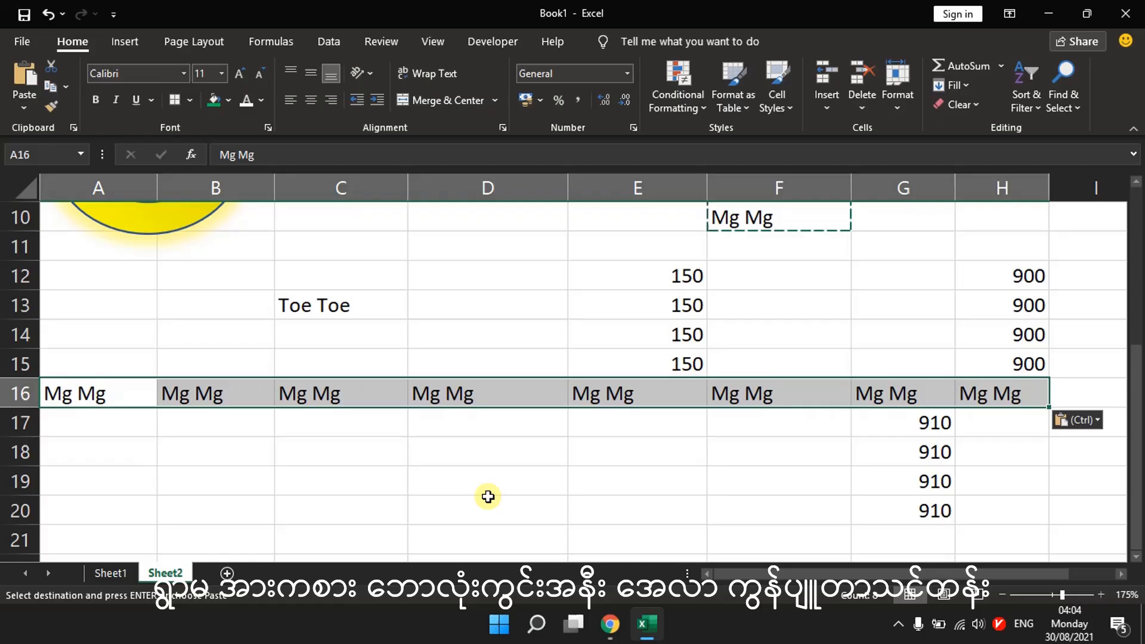
{"action": "right_click", "coordinate": [123, 388]}
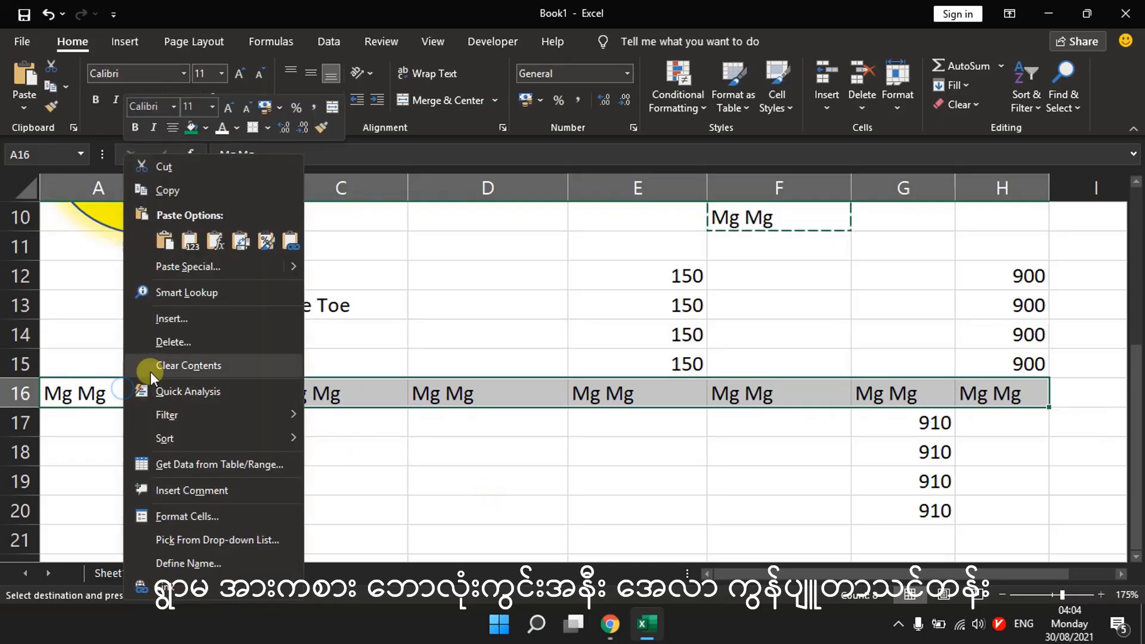
{"action": "left_click", "coordinate": [191, 192]}
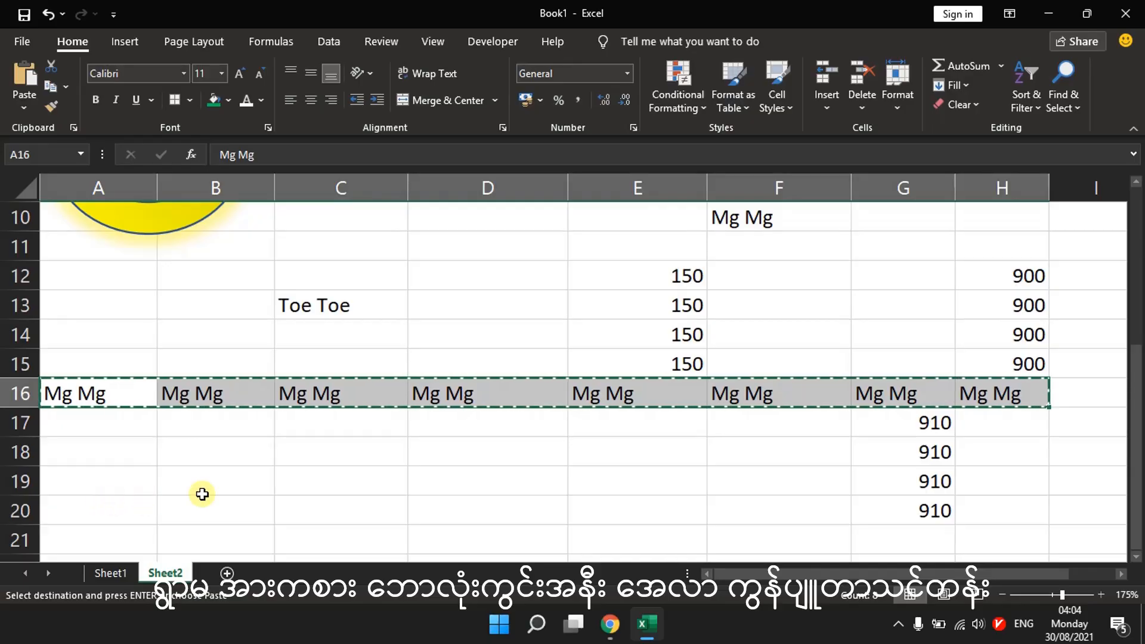
{"action": "scroll", "coordinate": [199, 493], "scroll_direction": "down", "scroll_amount": 1}
{"action": "right_click", "coordinate": [216, 395]}
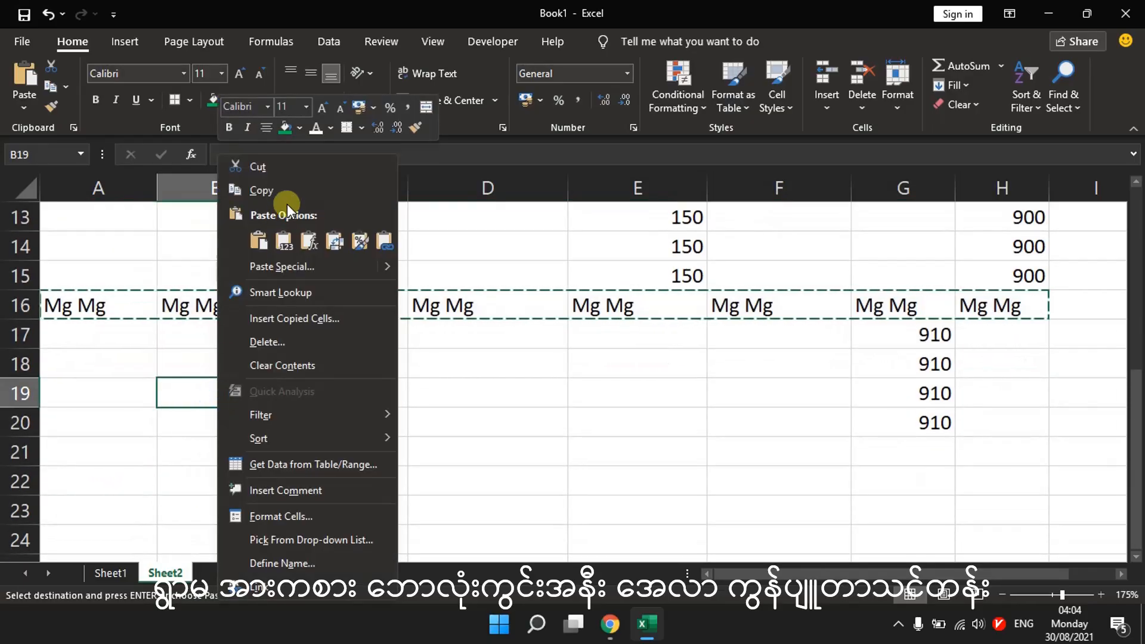
{"action": "left_click", "coordinate": [282, 262]}
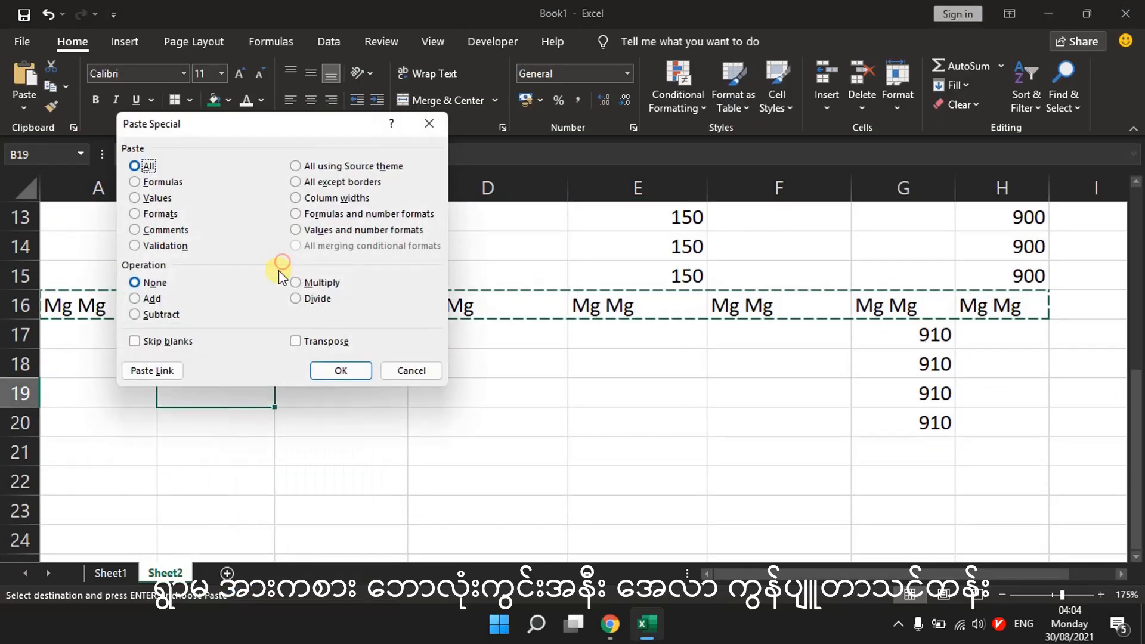
{"action": "left_click", "coordinate": [298, 340]}
{"action": "left_click", "coordinate": [340, 371]}
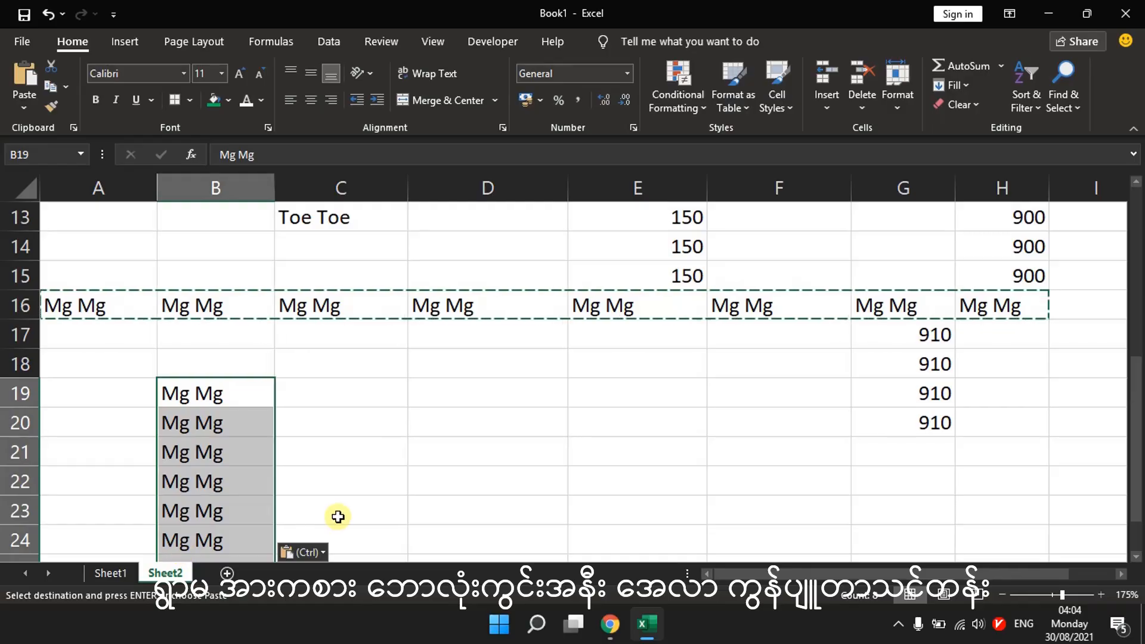
Return to the beginning of the sheet and select the Copy Paste heading to review the listed methods.
{"action": "scroll", "coordinate": [469, 467], "scroll_direction": "up", "scroll_amount": 3}
{"action": "scroll", "coordinate": [507, 442], "scroll_direction": "up", "scroll_amount": 2}
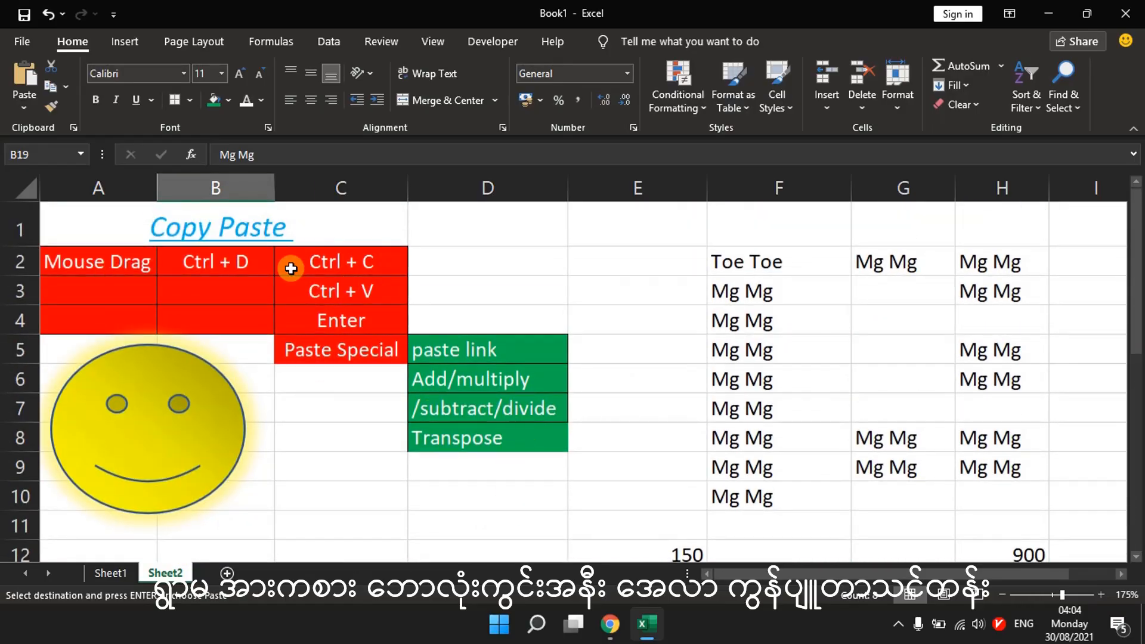
{"action": "left_click", "coordinate": [269, 221]}
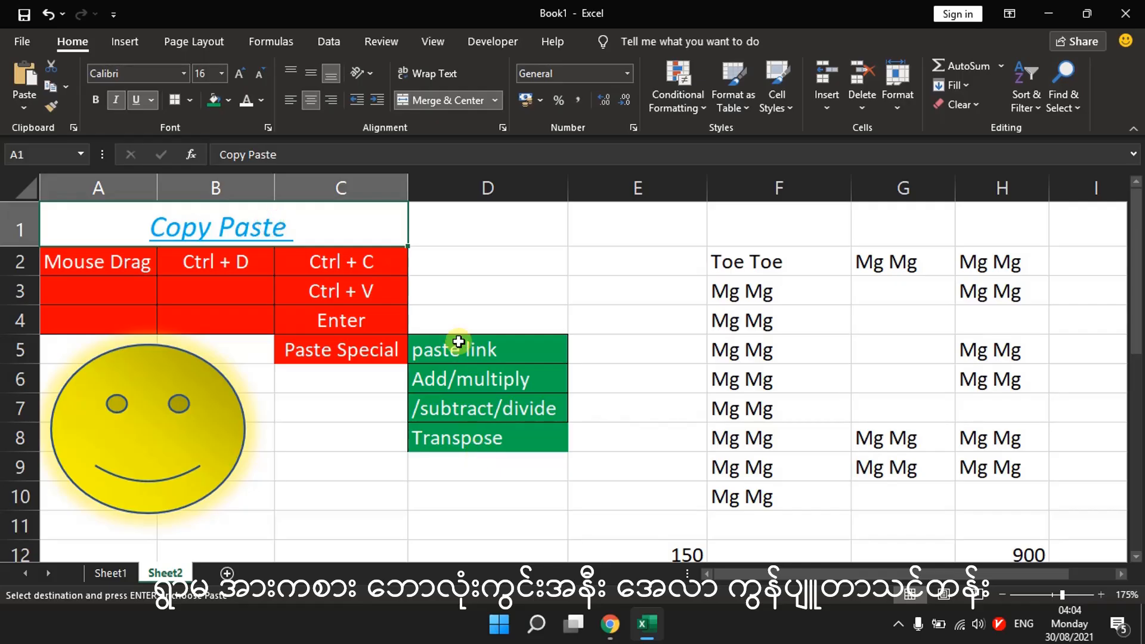